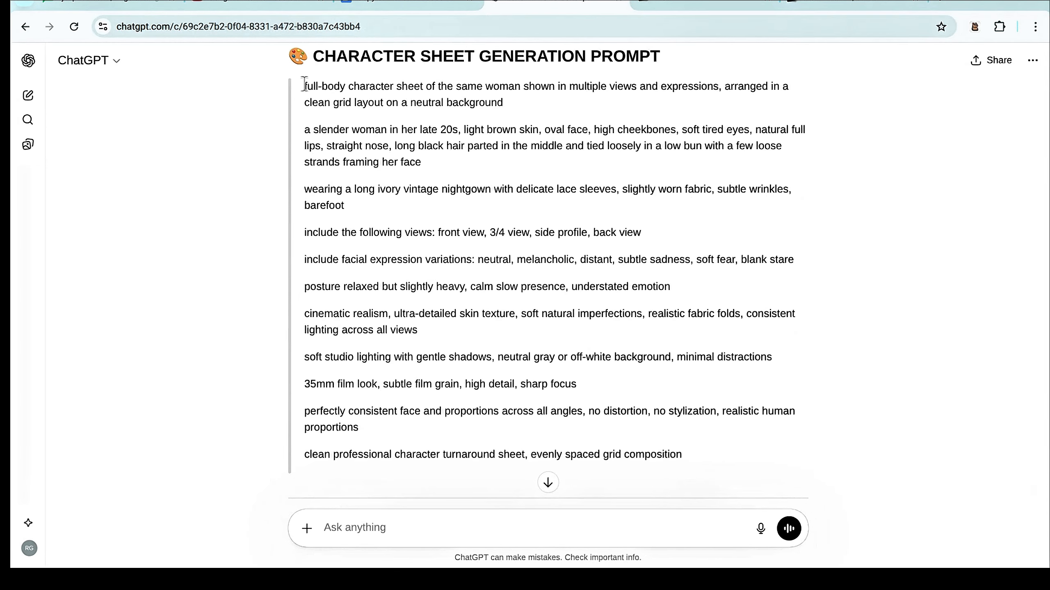
- Transfer the full character sheet prompt from ChatGPT into the Tutorial 1 project in Google Flow and generate the image, retrying the failed generation
{"action": "left_click_drag", "start_coordinate": [305, 86], "coordinate": [703, 450]}
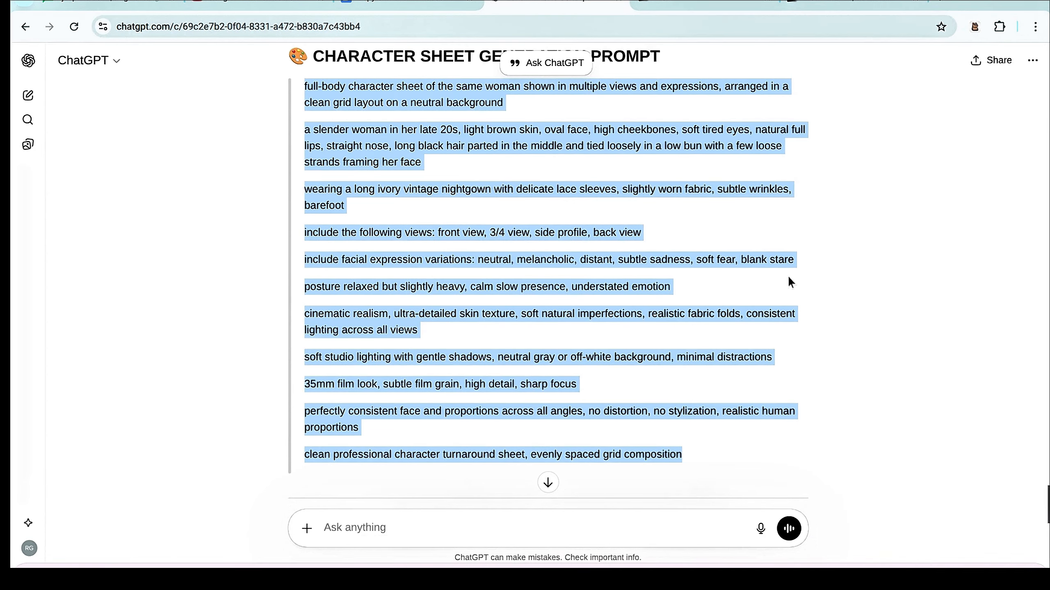
{"action": "left_click", "coordinate": [846, 10]}
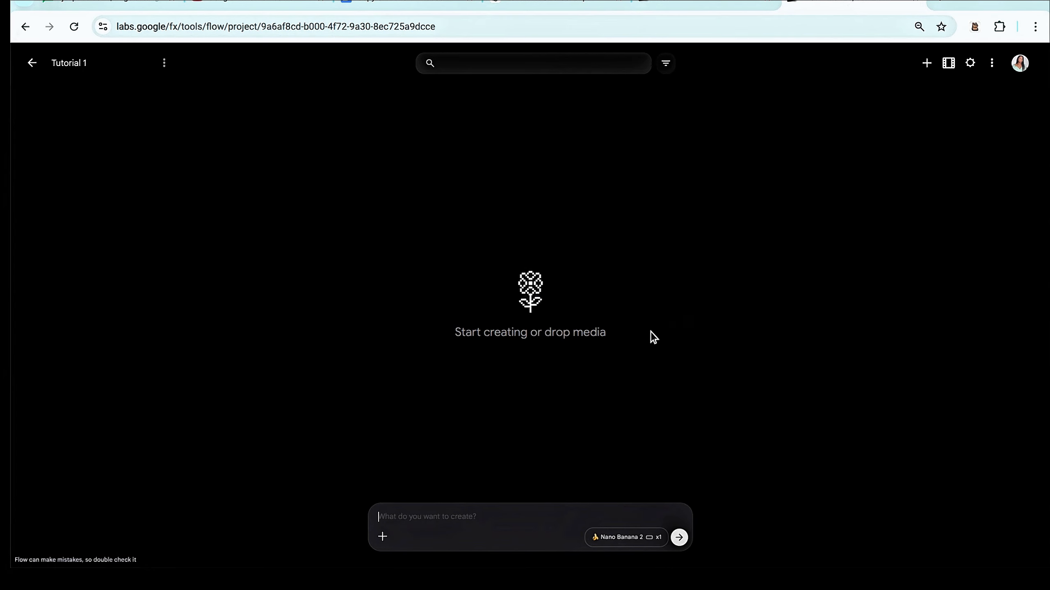
{"action": "left_click", "coordinate": [389, 515]}
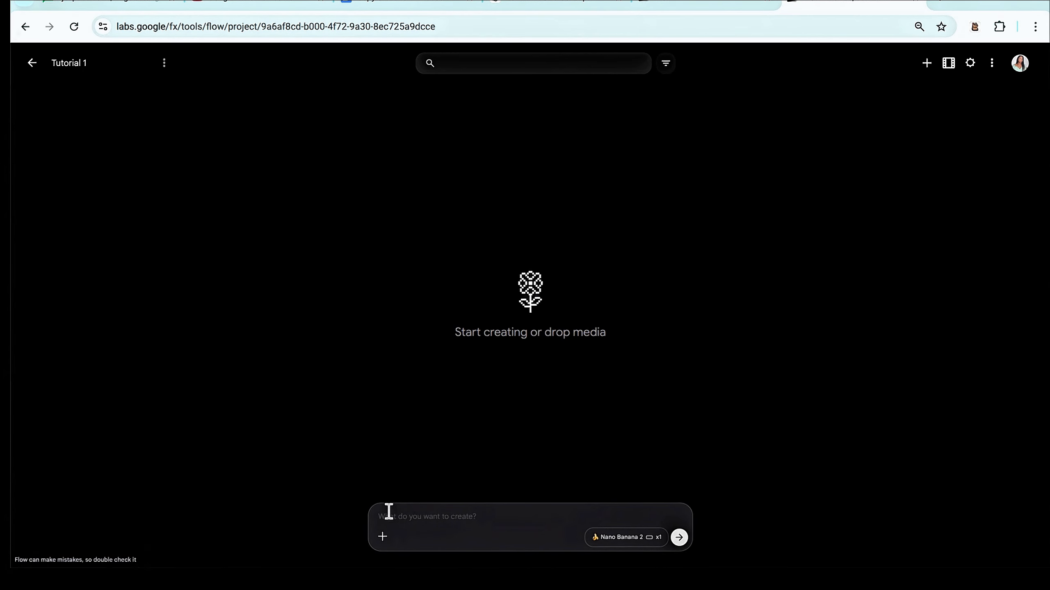
{"action": "key", "text": "ctrl+v"}
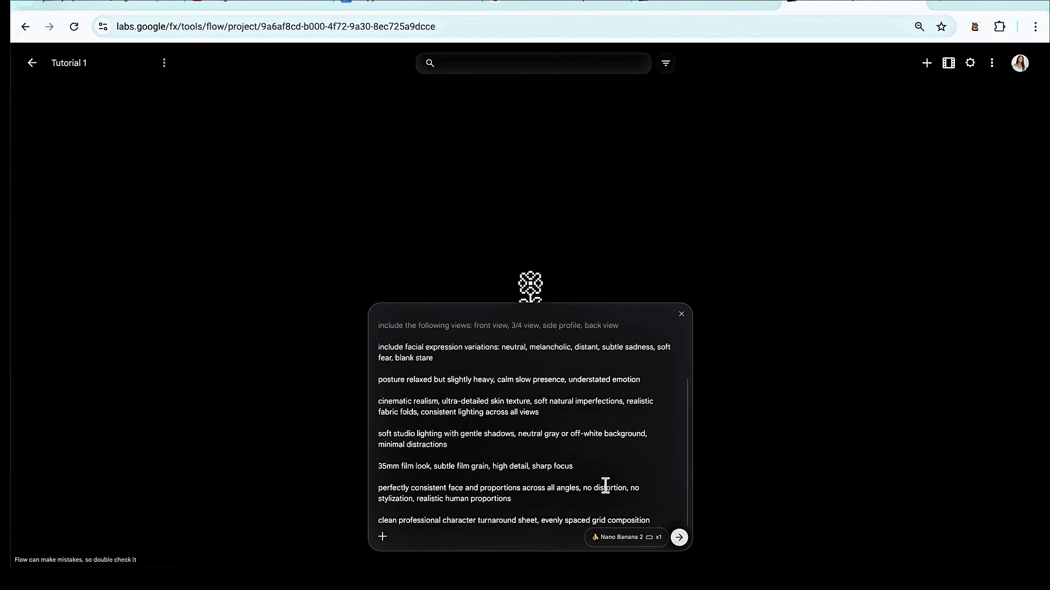
{"action": "left_click", "coordinate": [679, 537]}
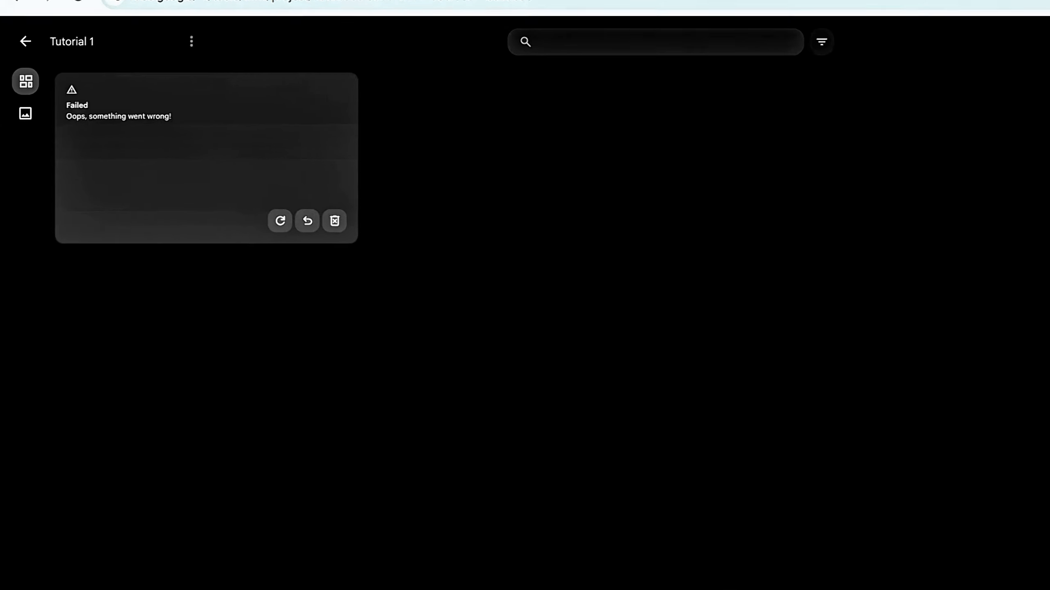
{"action": "left_click", "coordinate": [300, 228]}
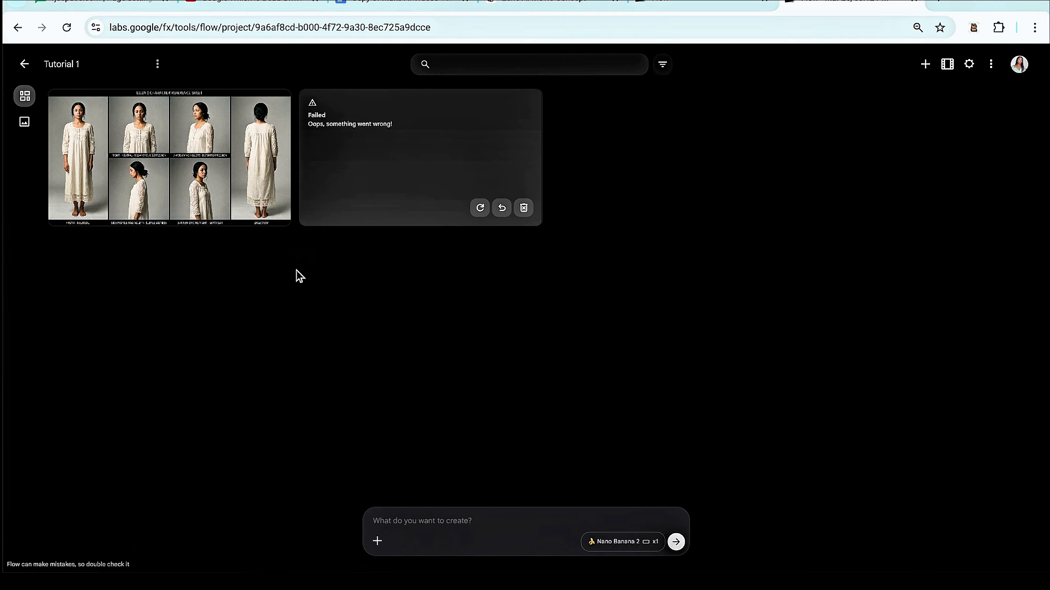
- Open the generated woman character sheet, download it at 2K upscaled, and dismiss the download notification
{"action": "left_click", "coordinate": [126, 158]}
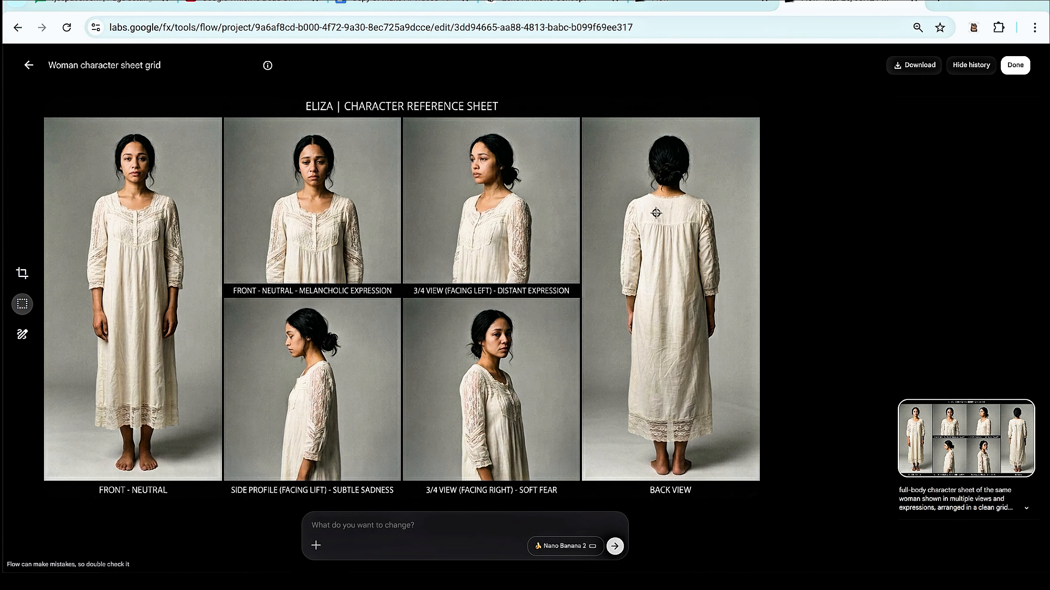
{"action": "left_click", "coordinate": [903, 66]}
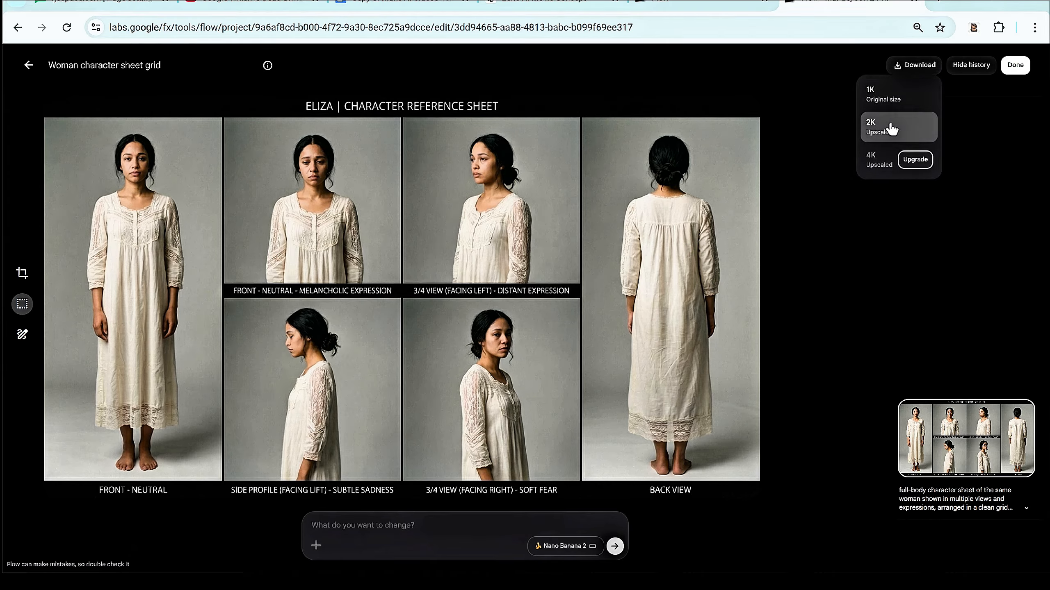
{"action": "left_click", "coordinate": [887, 133]}
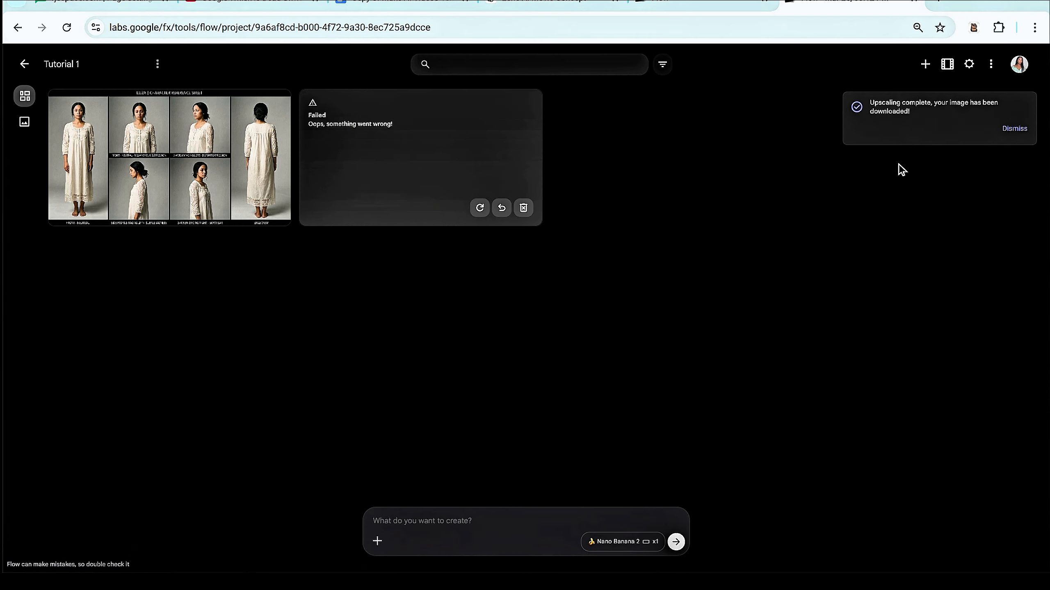
{"action": "left_click", "coordinate": [1012, 131]}
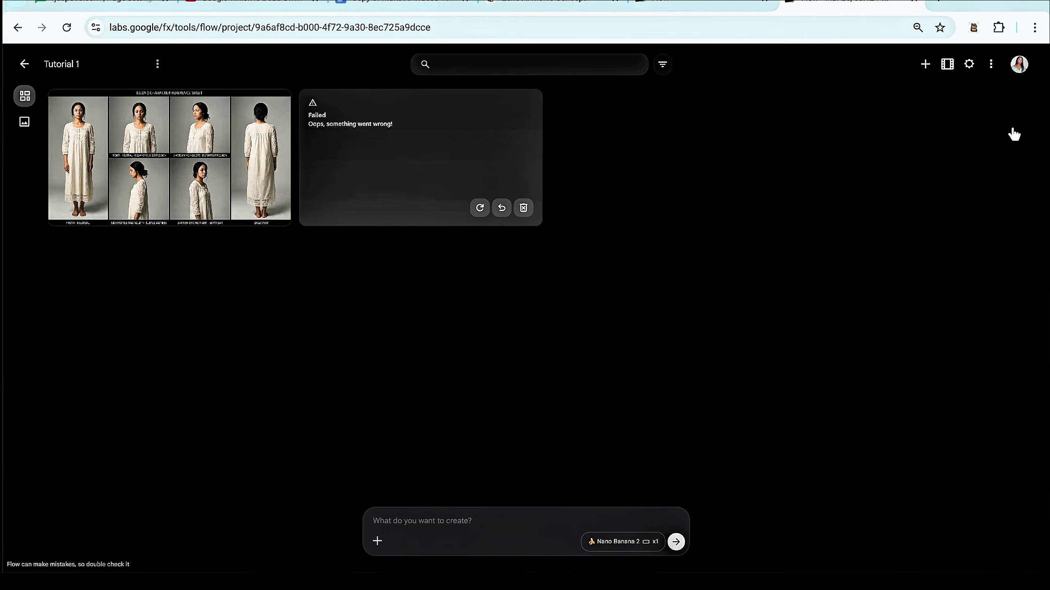
- Open the VEO Automation extension beside the Flow project and set its generation mode to Image to Image
{"action": "left_click", "coordinate": [974, 32]}
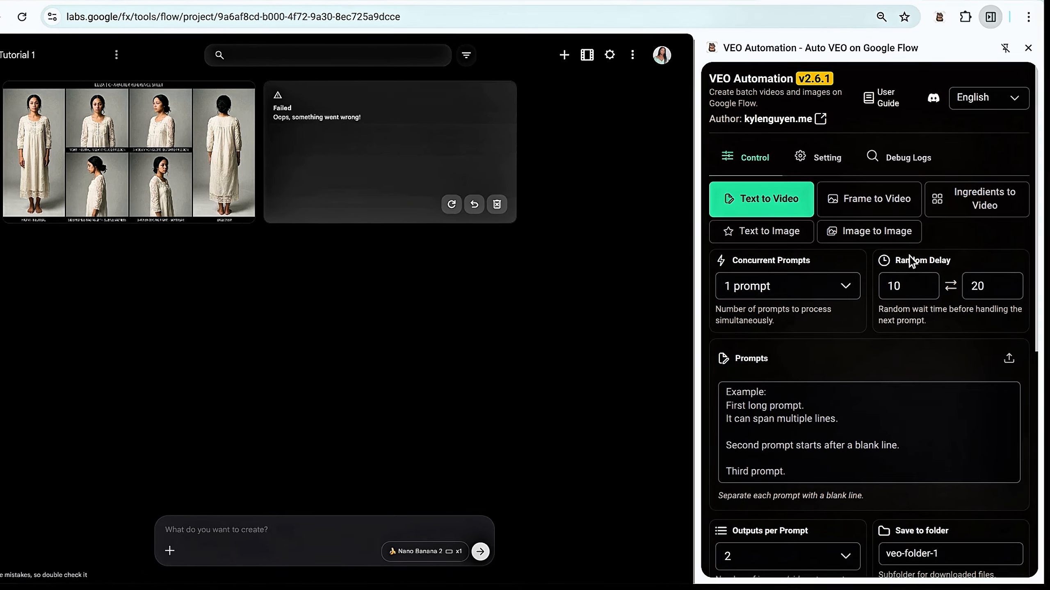
{"action": "scroll", "coordinate": [897, 257], "scroll_direction": "down", "scroll_amount": 8}
{"action": "scroll", "coordinate": [897, 256], "scroll_direction": "up", "scroll_amount": 10}
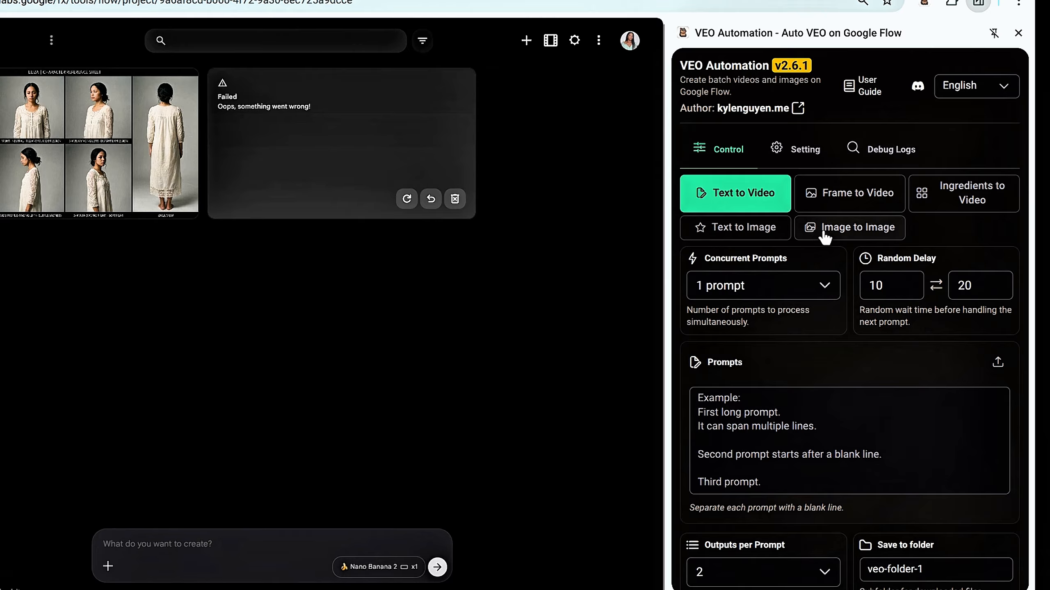
{"action": "left_click", "coordinate": [828, 237]}
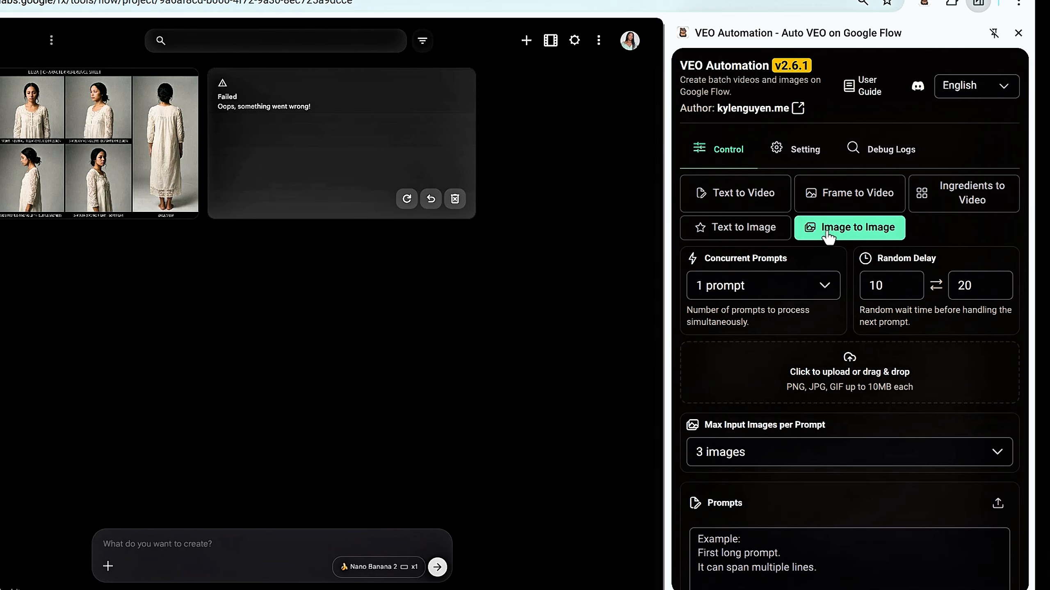
- Upload Eliza.png from the Downloads folder as the input image for the Image to Image batch
{"action": "scroll", "coordinate": [828, 237], "scroll_direction": "down", "scroll_amount": 2}
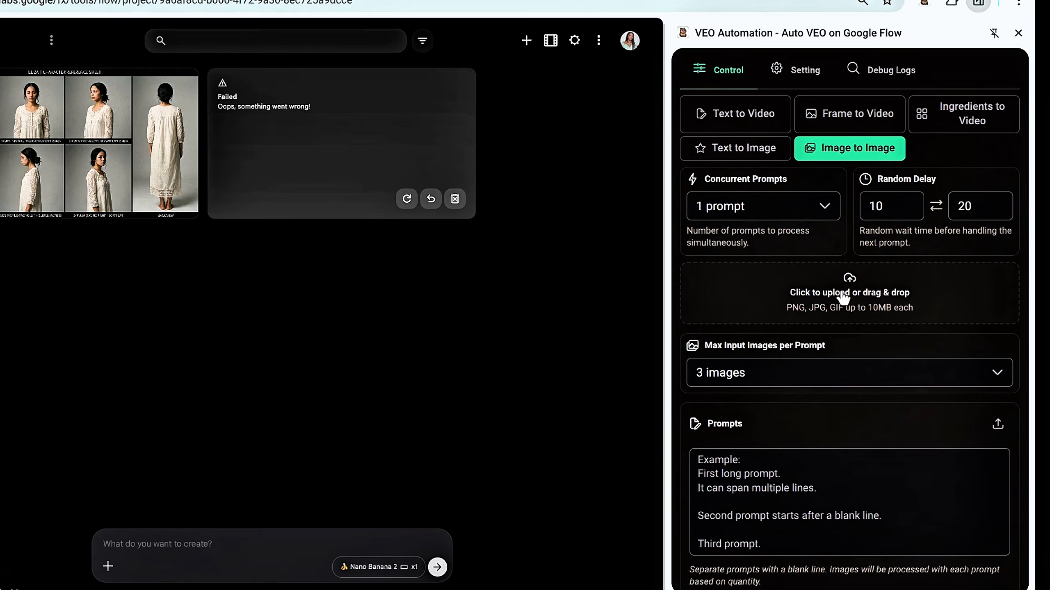
{"action": "scroll", "coordinate": [843, 297], "scroll_direction": "up", "scroll_amount": 1}
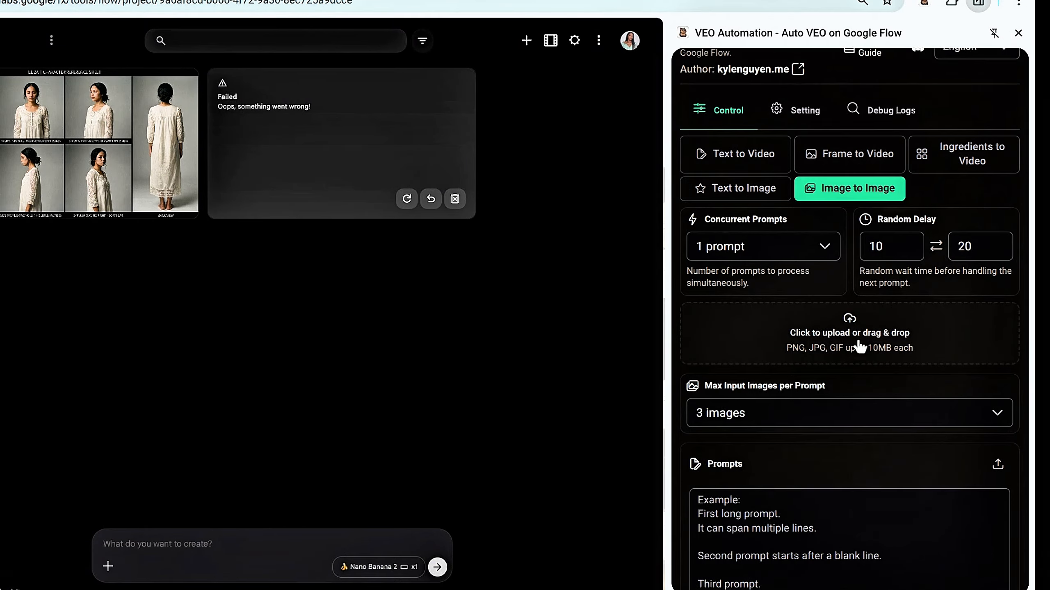
{"action": "left_click", "coordinate": [859, 347]}
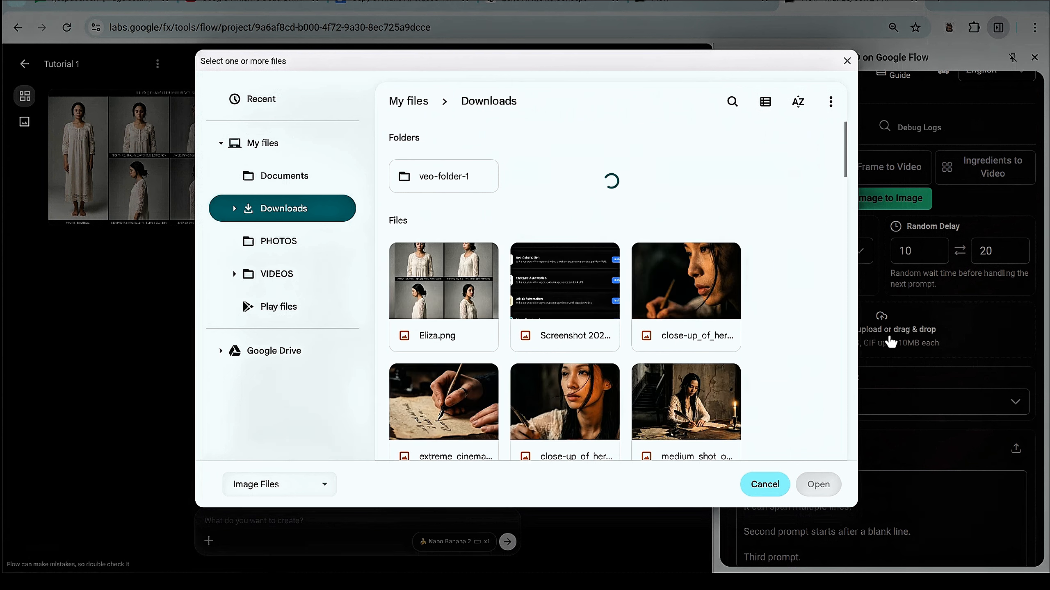
{"action": "left_click", "coordinate": [441, 316]}
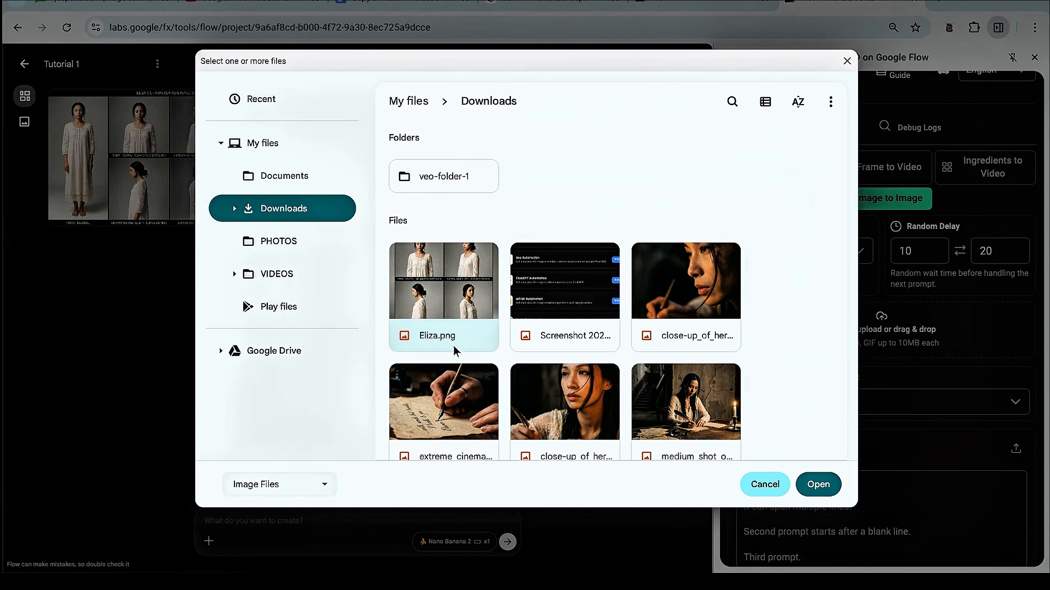
{"action": "left_click", "coordinate": [818, 483]}
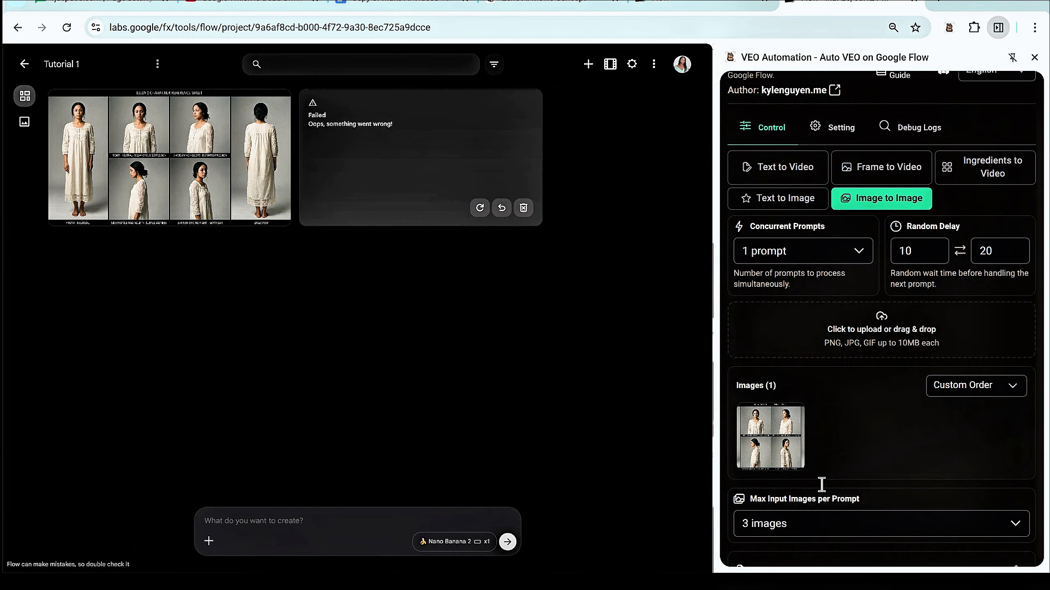
- Set the maximum input images per prompt to 1 image
{"action": "scroll", "coordinate": [883, 379], "scroll_direction": "down", "scroll_amount": 5}
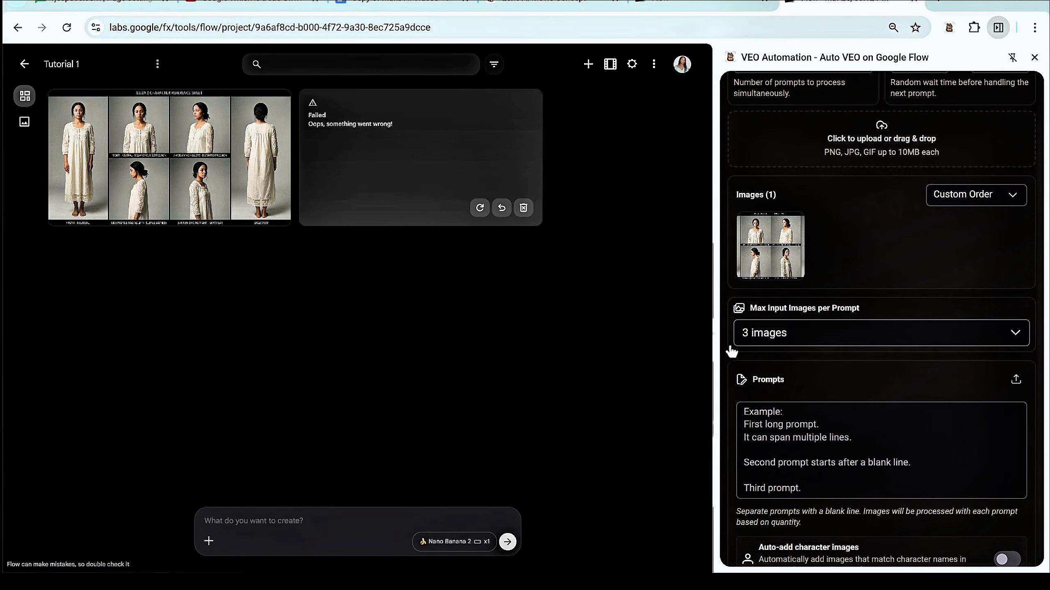
{"action": "left_click", "coordinate": [841, 333]}
{"action": "left_click", "coordinate": [779, 364]}
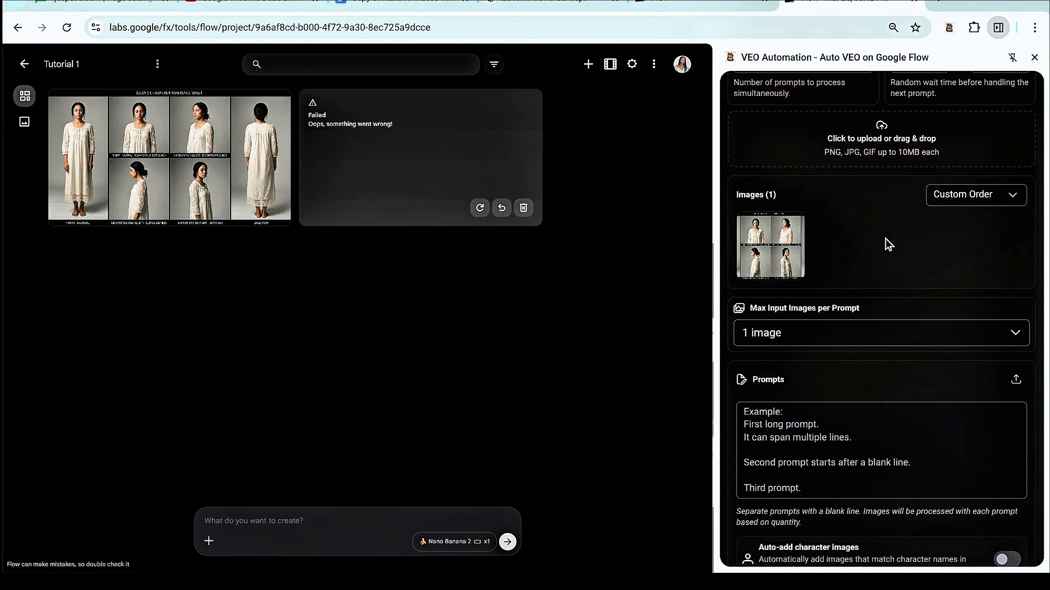
{"action": "left_click", "coordinate": [964, 328]}
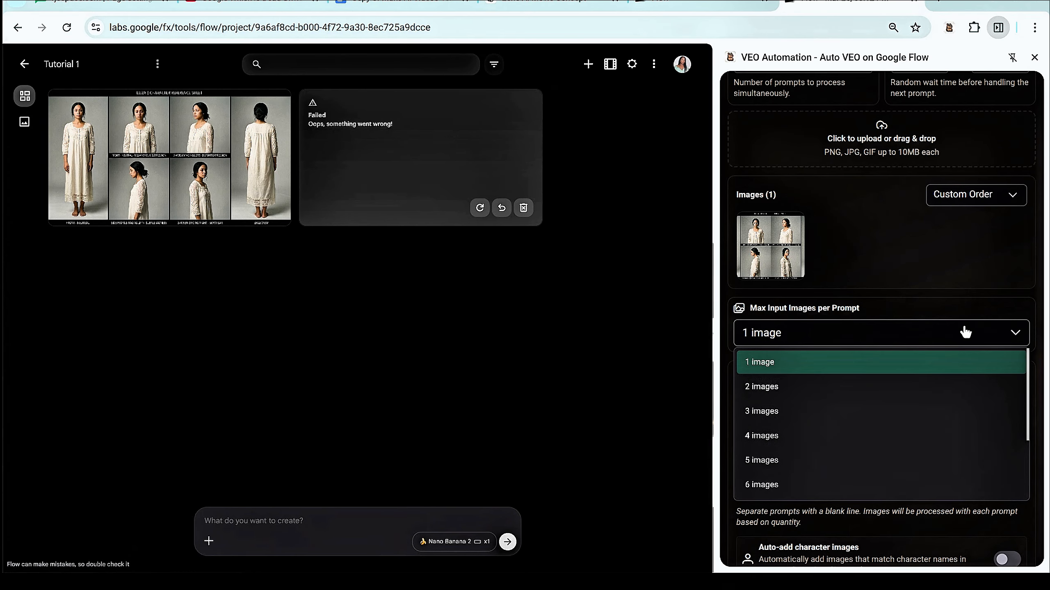
- Delete the "2. Face Close-Up" heading and its bracketed identity block placeholder from the batch prompts
{"action": "scroll", "coordinate": [894, 496], "scroll_direction": "down", "scroll_amount": 1}
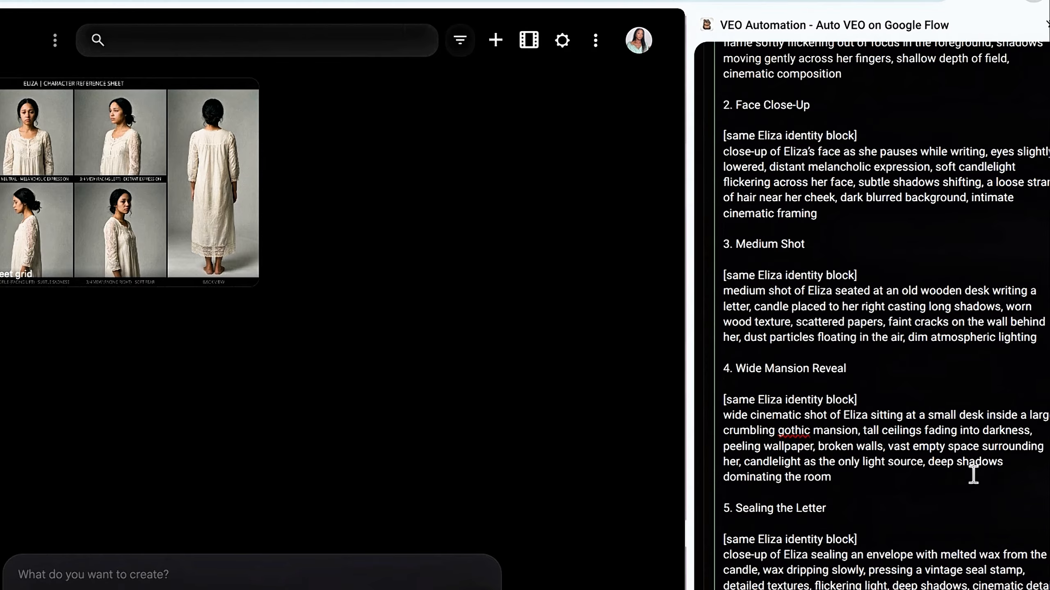
{"action": "scroll", "coordinate": [948, 426], "scroll_direction": "up", "scroll_amount": 10}
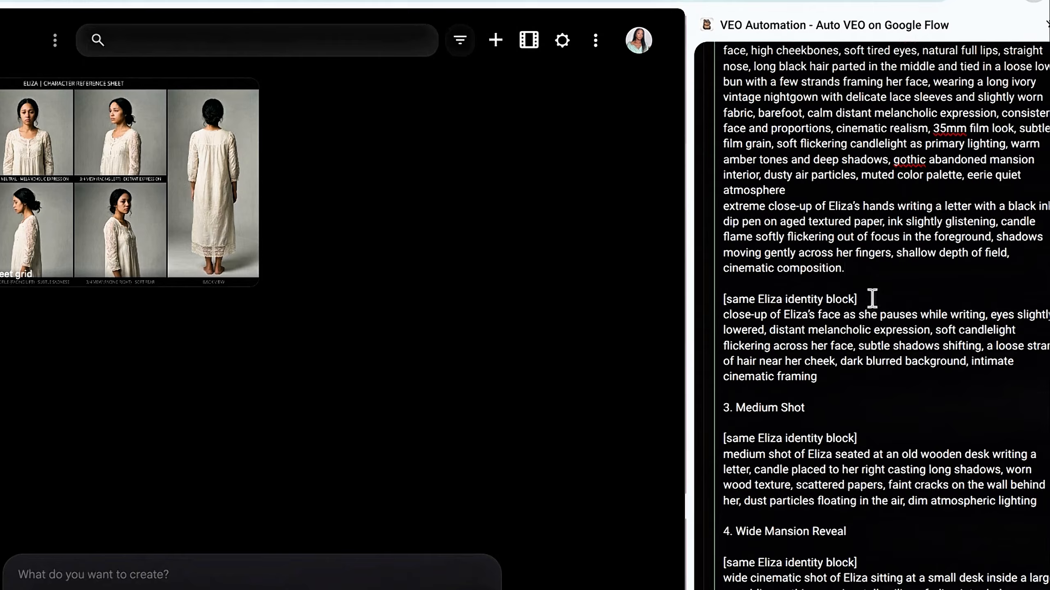
{"action": "left_click_drag", "start_coordinate": [857, 299], "coordinate": [719, 293]}
{"action": "key", "text": "BackSpace"}
{"action": "key", "text": "BackSpace"}
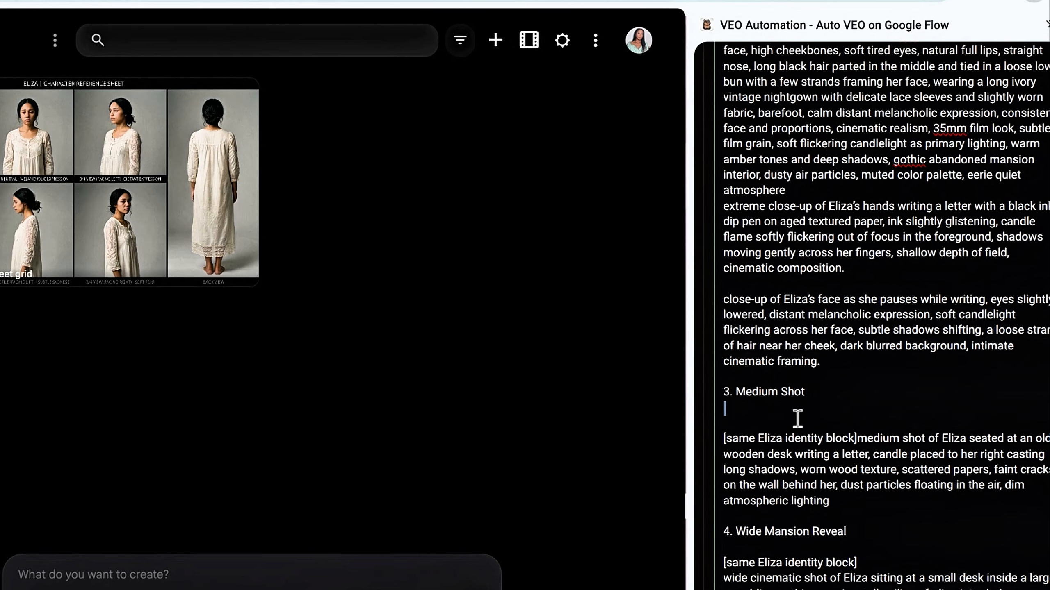
- Delete the "3. Medium Shot" heading and its bracketed identity block placeholder so only the shot description remains
{"action": "key", "text": "BackSpace"}
{"action": "key", "text": "BackSpace"}
{"action": "key", "text": "BackSpace"}
{"action": "key", "text": "BackSpace"}
{"action": "key", "text": "BackSpace"}
{"action": "key", "text": "BackSpace"}
{"action": "key", "text": "BackSpace"}
{"action": "key", "text": "BackSpace"}
{"action": "key", "text": "BackSpace"}
{"action": "key", "text": "BackSpace"}
{"action": "key", "text": "BackSpace"}
{"action": "key", "text": "BackSpace"}
{"action": "key", "text": "BackSpace"}
{"action": "key", "text": "BackSpace"}
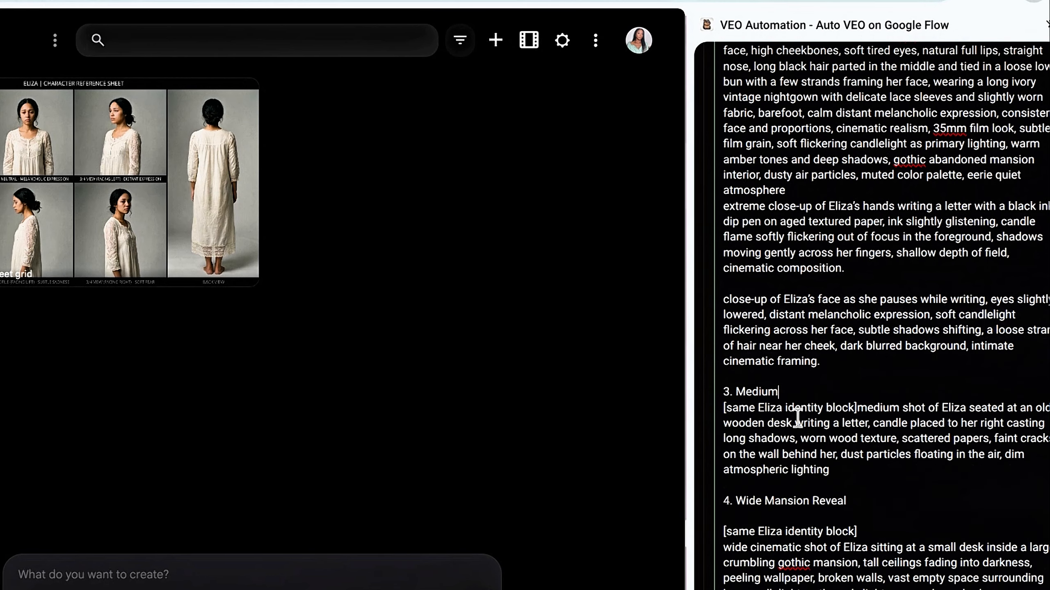
{"action": "key", "text": "BackSpace"}
{"action": "key", "text": "BackSpace"}
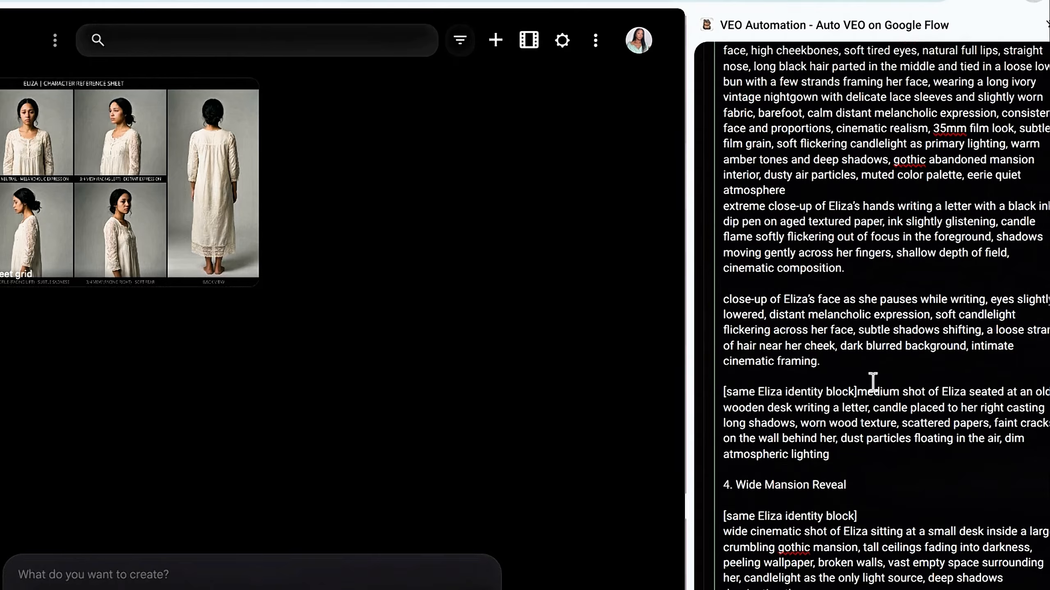
{"action": "left_click", "coordinate": [856, 392]}
{"action": "key", "text": "BackSpace"}
{"action": "key", "text": "BackSpace"}
{"action": "key", "text": "BackSpace"}
{"action": "key", "text": "BackSpace"}
{"action": "key", "text": "BackSpace"}
{"action": "key", "text": "BackSpace"}
{"action": "key", "text": "BackSpace"}
{"action": "key", "text": "BackSpace"}
{"action": "key", "text": "BackSpace"}
{"action": "key", "text": "BackSpace"}
{"action": "key", "text": "BackSpace"}
{"action": "key", "text": "BackSpace"}
{"action": "key", "text": "BackSpace"}
{"action": "key", "text": "BackSpace"}
{"action": "key", "text": "BackSpace"}
{"action": "key", "text": "BackSpace"}
{"action": "key", "text": "BackSpace"}
{"action": "key", "text": "BackSpace"}
{"action": "key", "text": "BackSpace"}
{"action": "key", "text": "BackSpace"}
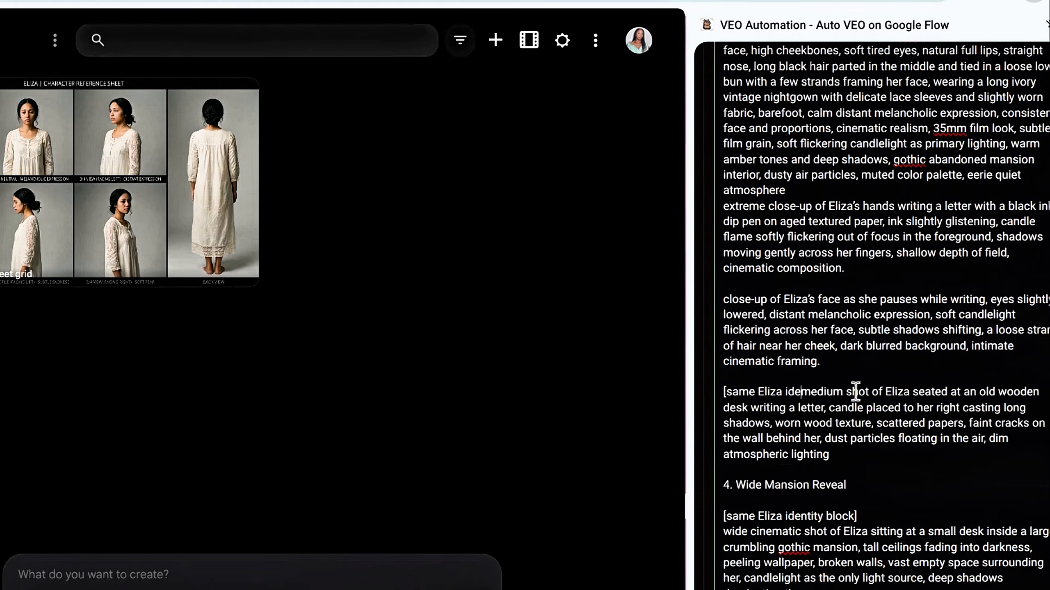
{"action": "key", "text": "BackSpace"}
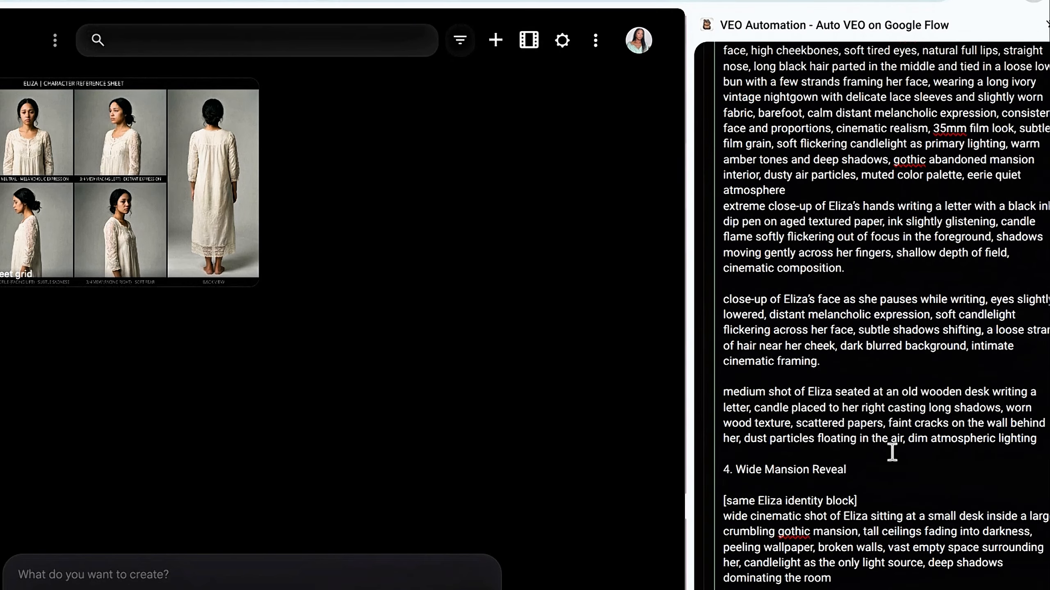
- Remove the "4. Wide Mansion Reveal" and "5. Sealing the Letter" headings together with their identity block placeholders from the prompts
{"action": "left_click_drag", "start_coordinate": [862, 500], "coordinate": [723, 468]}
{"action": "key", "text": "BackSpace"}
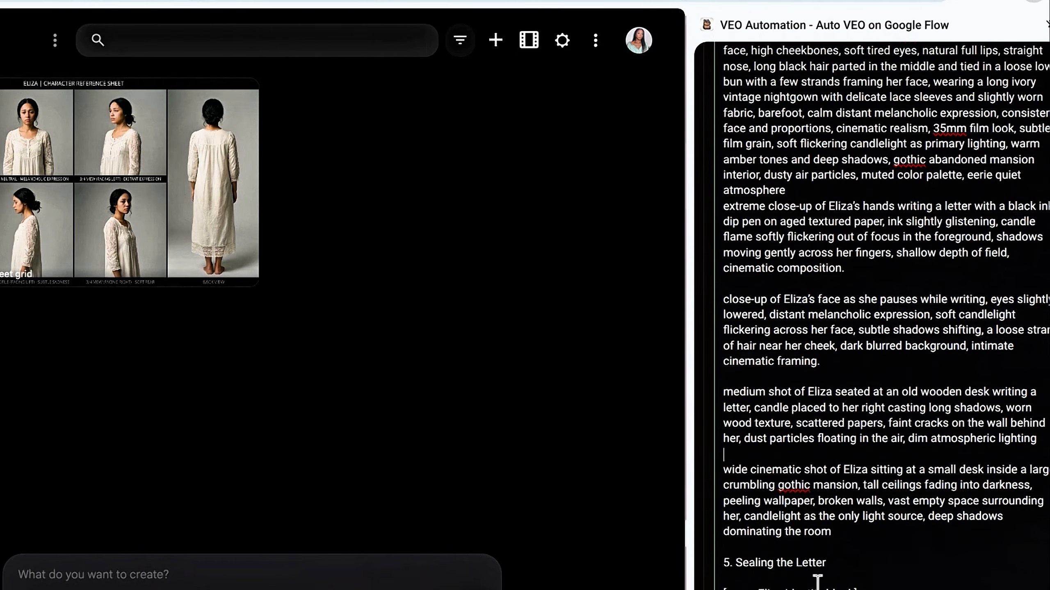
{"action": "scroll", "coordinate": [868, 537], "scroll_direction": "down", "scroll_amount": 5}
{"action": "left_click_drag", "start_coordinate": [860, 383], "coordinate": [722, 350]}
{"action": "key", "text": "BackSpace"}
{"action": "key", "text": "BackSpace"}
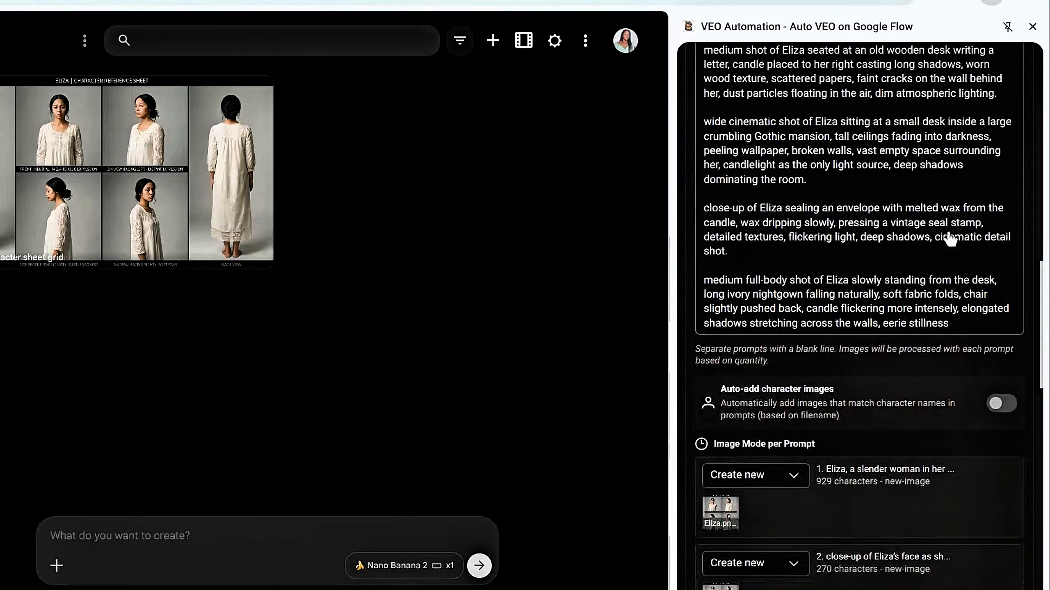
- Review the image mode of each listed prompt and set the outputs per prompt to 1
{"action": "scroll", "coordinate": [950, 239], "scroll_direction": "down", "scroll_amount": 3}
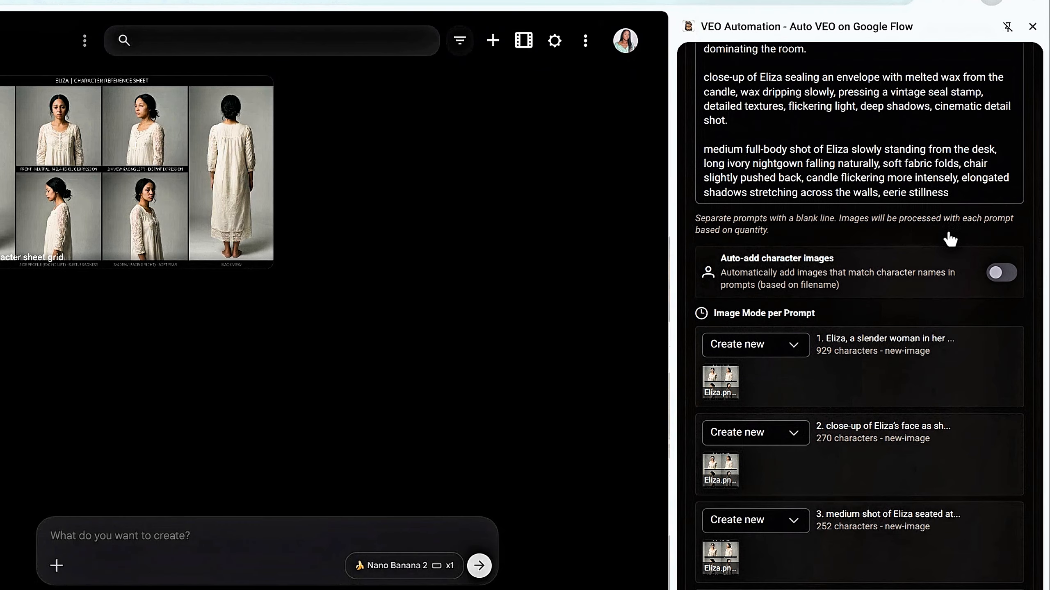
{"action": "scroll", "coordinate": [950, 239], "scroll_direction": "down", "scroll_amount": 4}
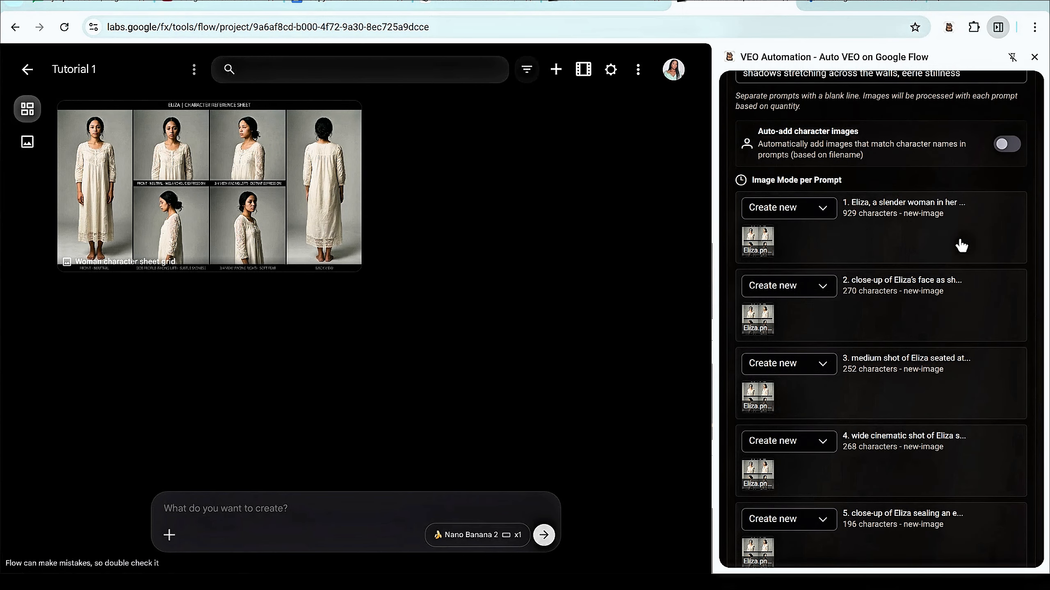
{"action": "scroll", "coordinate": [961, 245], "scroll_direction": "down", "scroll_amount": 3}
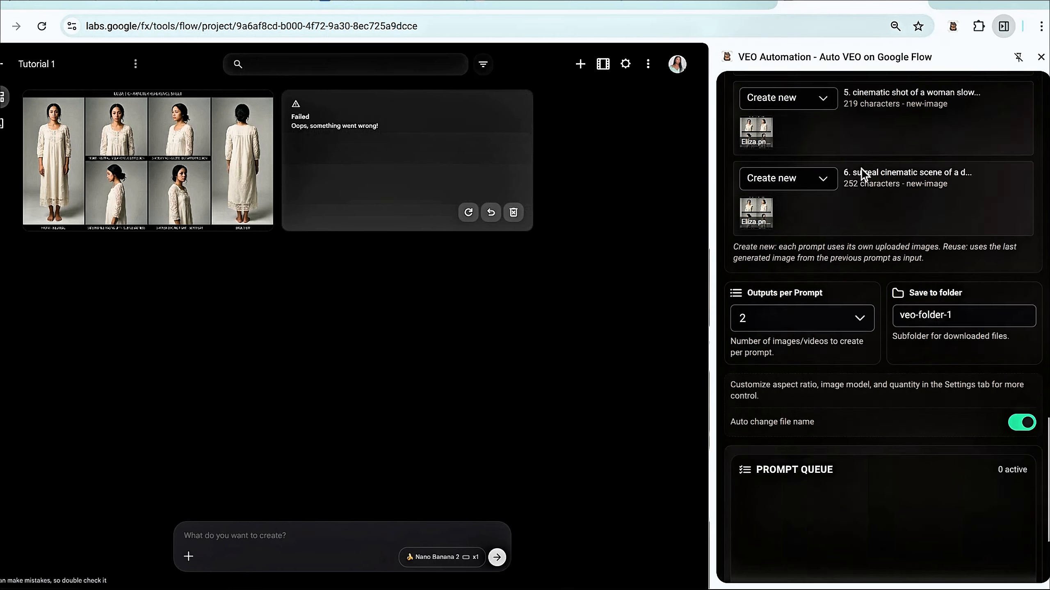
{"action": "scroll", "coordinate": [862, 169], "scroll_direction": "down", "scroll_amount": 2}
{"action": "left_click", "coordinate": [856, 244]}
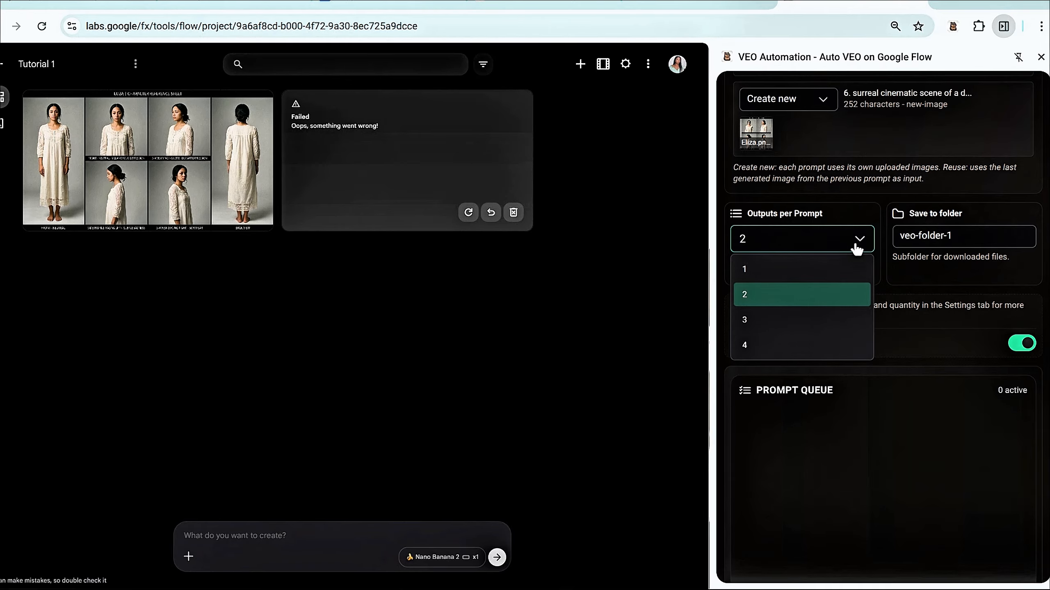
{"action": "left_click", "coordinate": [751, 271]}
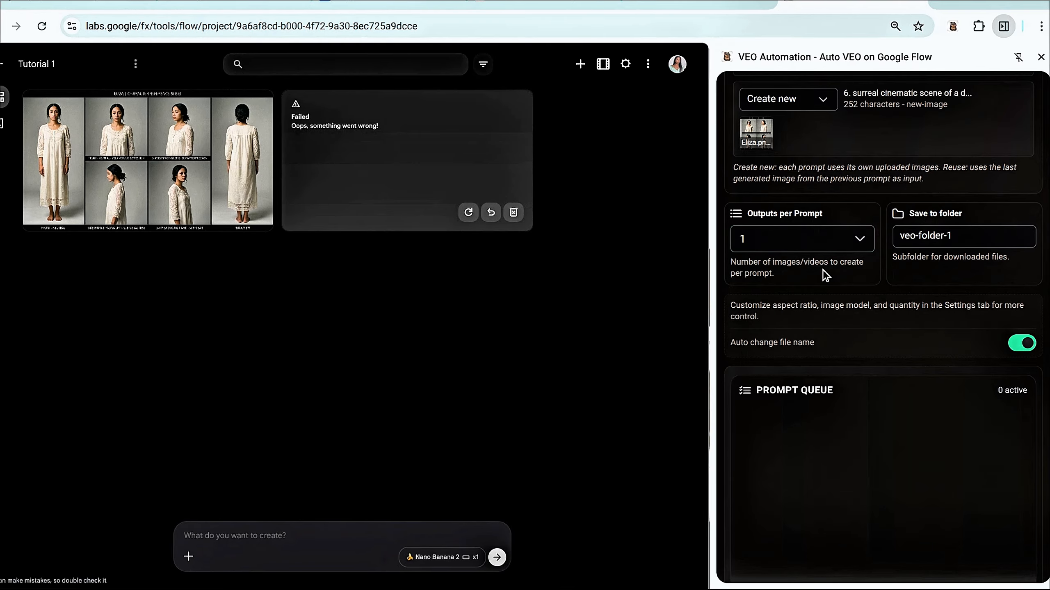
- Extend the save folder name for the downloaded files to "veo-folder-1 Eliza"
{"action": "left_click", "coordinate": [958, 236]}
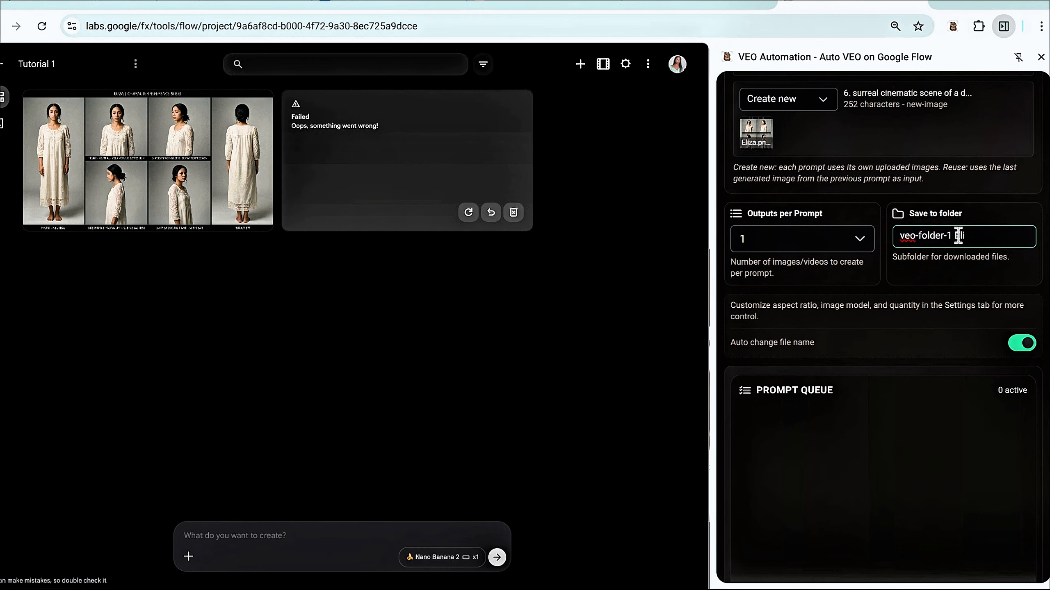
{"action": "scroll", "coordinate": [856, 342], "scroll_direction": "down", "scroll_amount": 3}
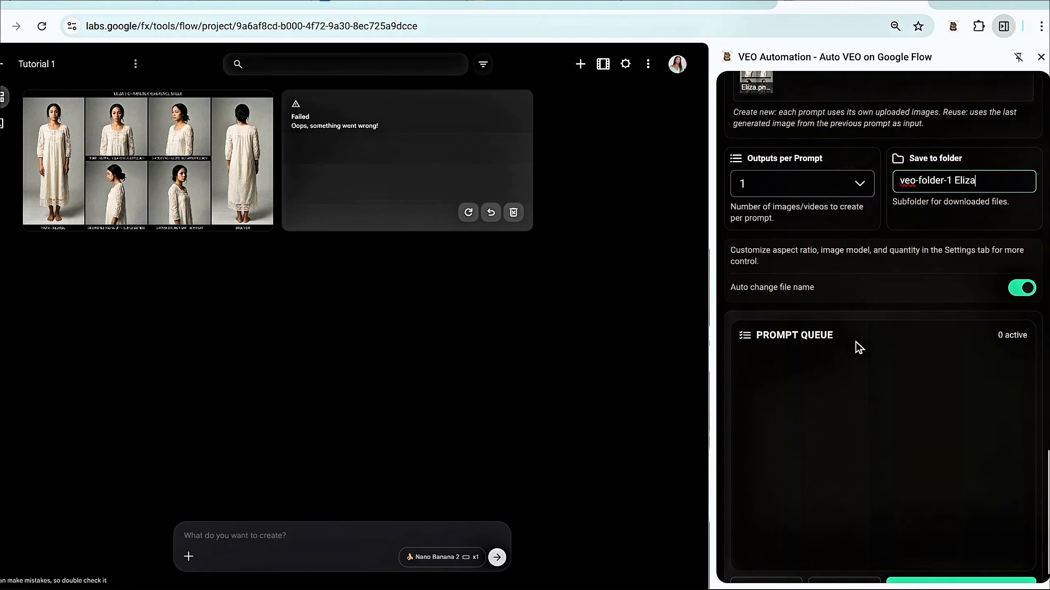
- Set the extension's default mode to Image to Image in its settings
{"action": "scroll", "coordinate": [864, 321], "scroll_direction": "up", "scroll_amount": 20}
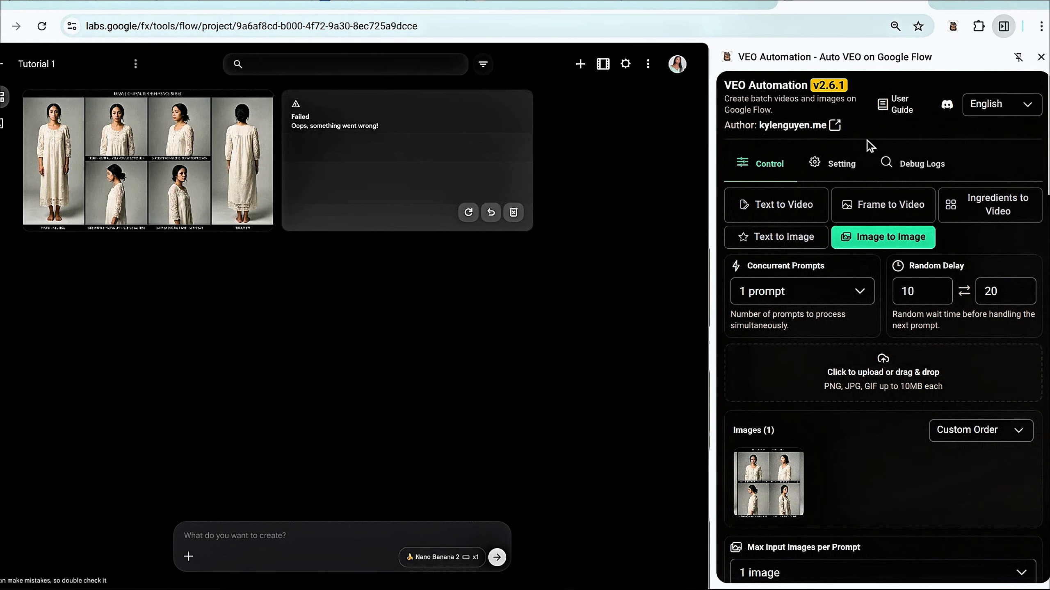
{"action": "left_click", "coordinate": [832, 168]}
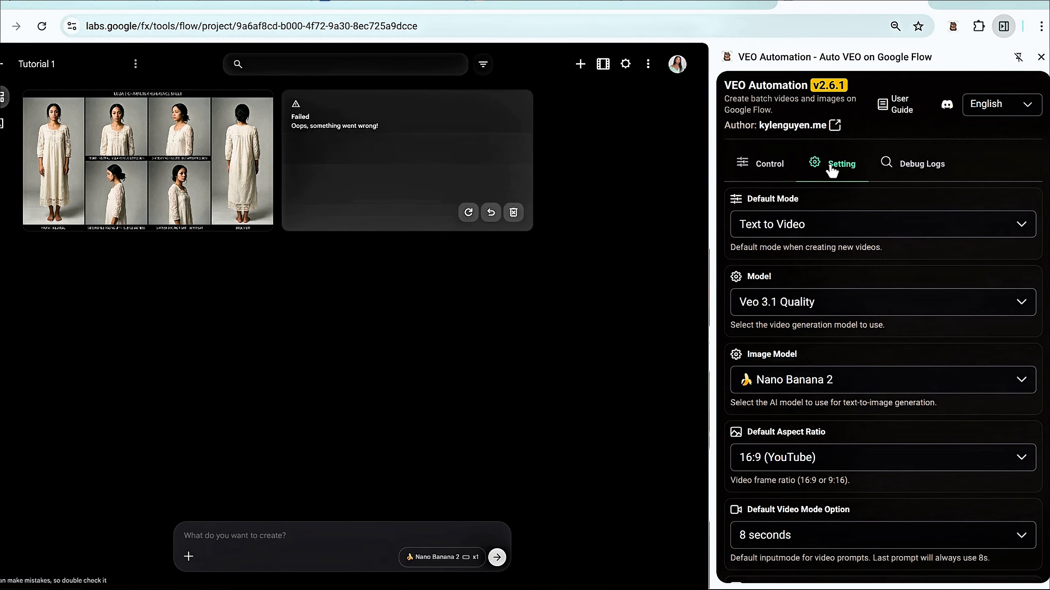
{"action": "left_click", "coordinate": [963, 225]}
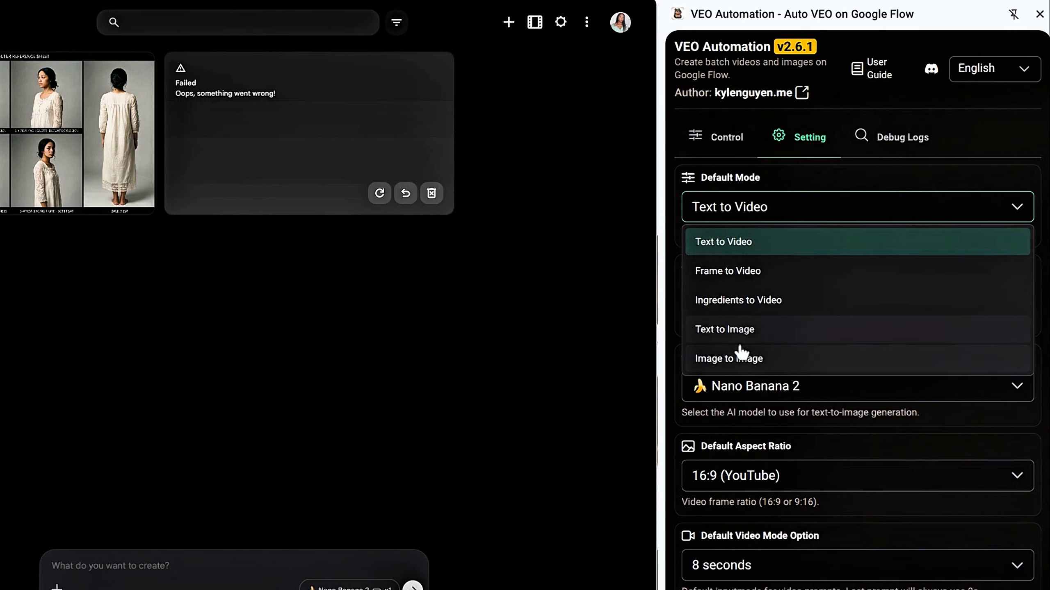
{"action": "left_click", "coordinate": [737, 359]}
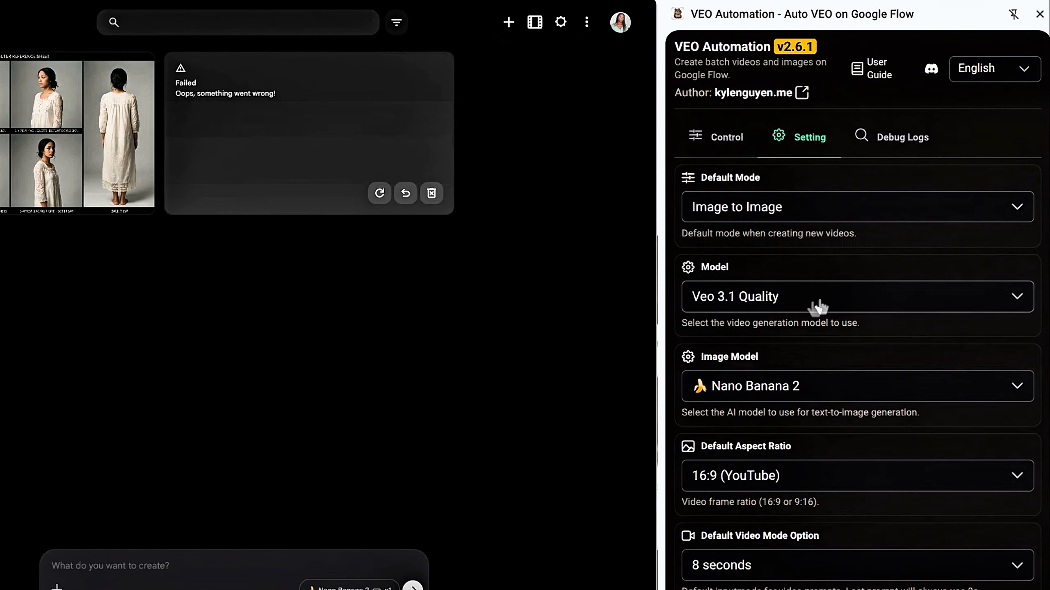
- Set the video generation model to Veo 3.1 Fast
{"action": "left_click", "coordinate": [974, 298]}
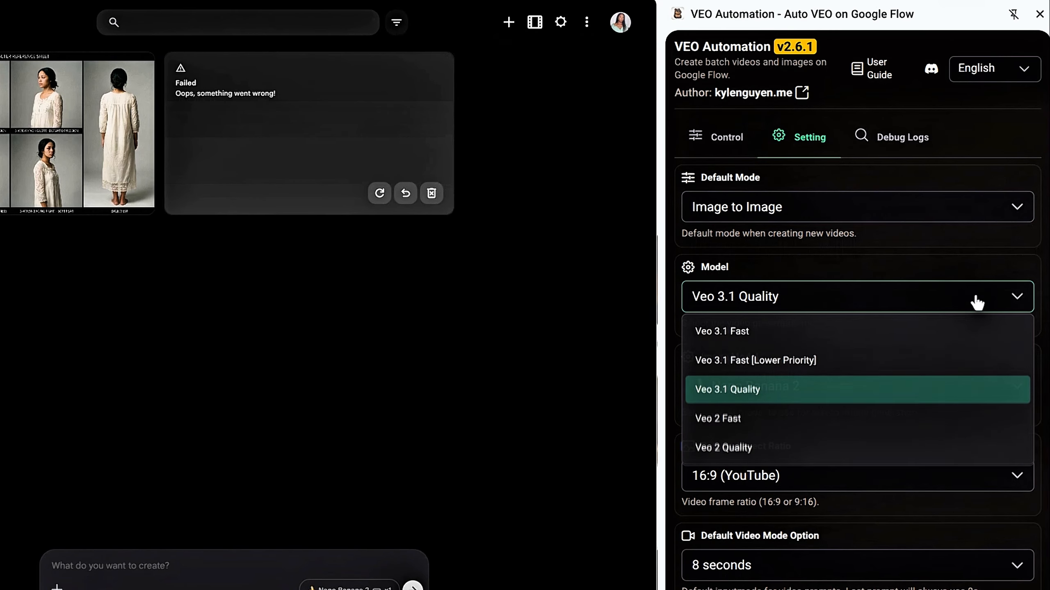
{"action": "left_click", "coordinate": [820, 340]}
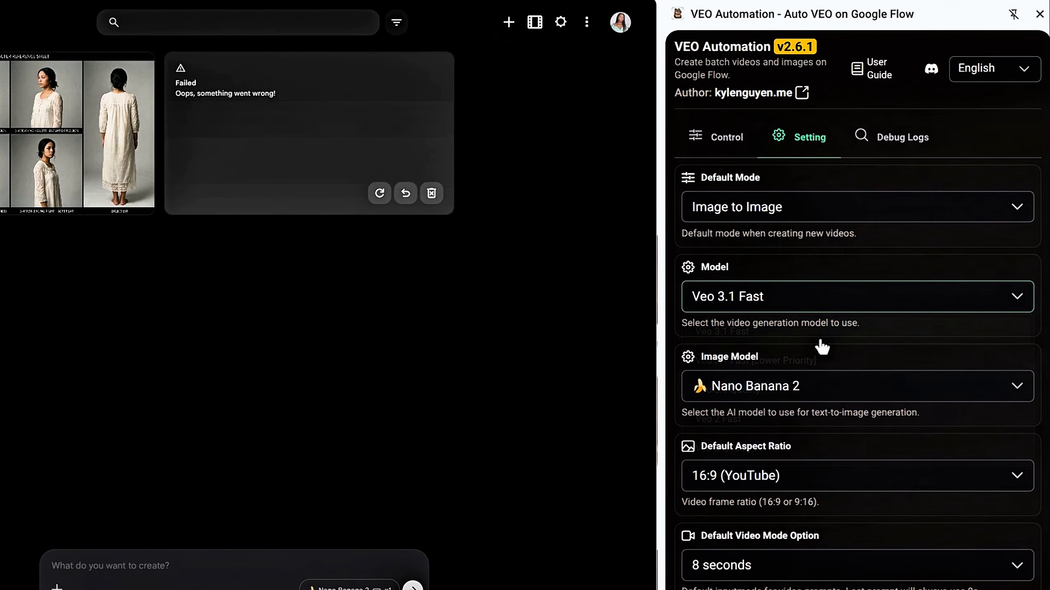
{"action": "left_click", "coordinate": [835, 296]}
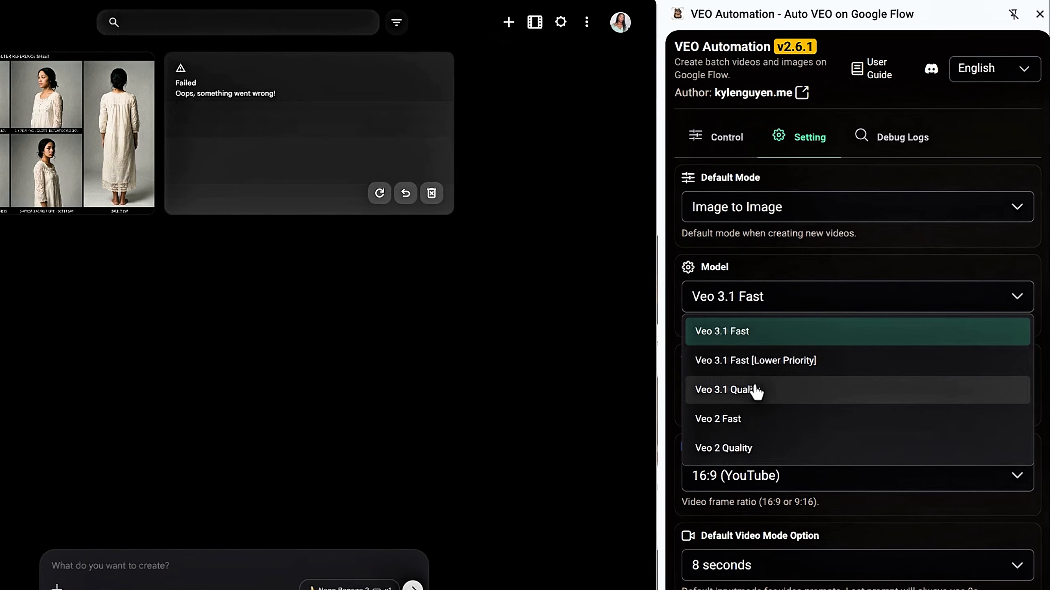
{"action": "left_click", "coordinate": [911, 276]}
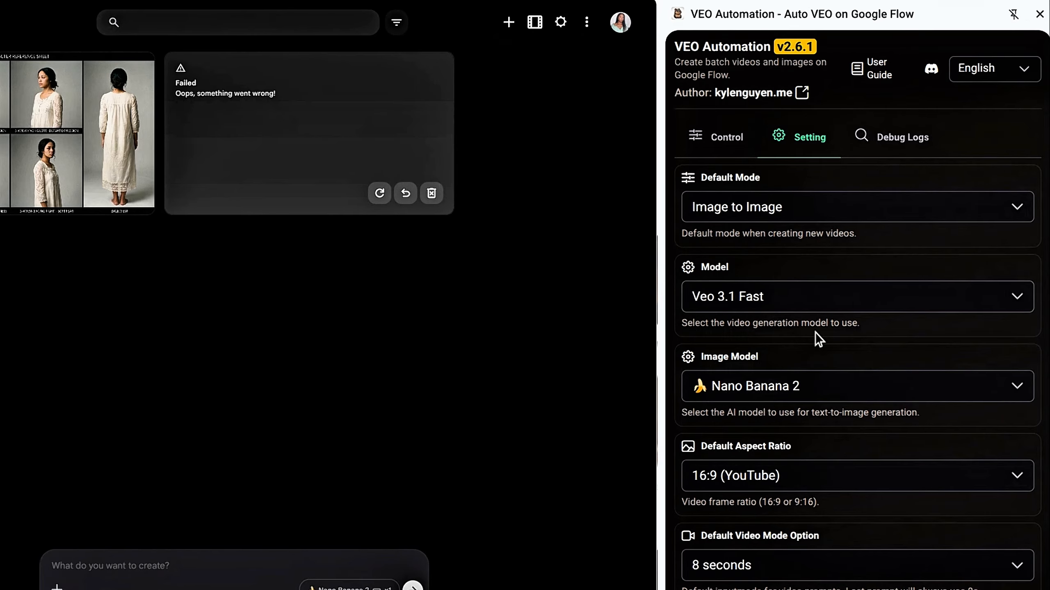
- Choose Nano Banana 2 as the image model and 16:9 (YouTube) as the default aspect ratio
{"action": "scroll", "coordinate": [815, 332], "scroll_direction": "down", "scroll_amount": 2}
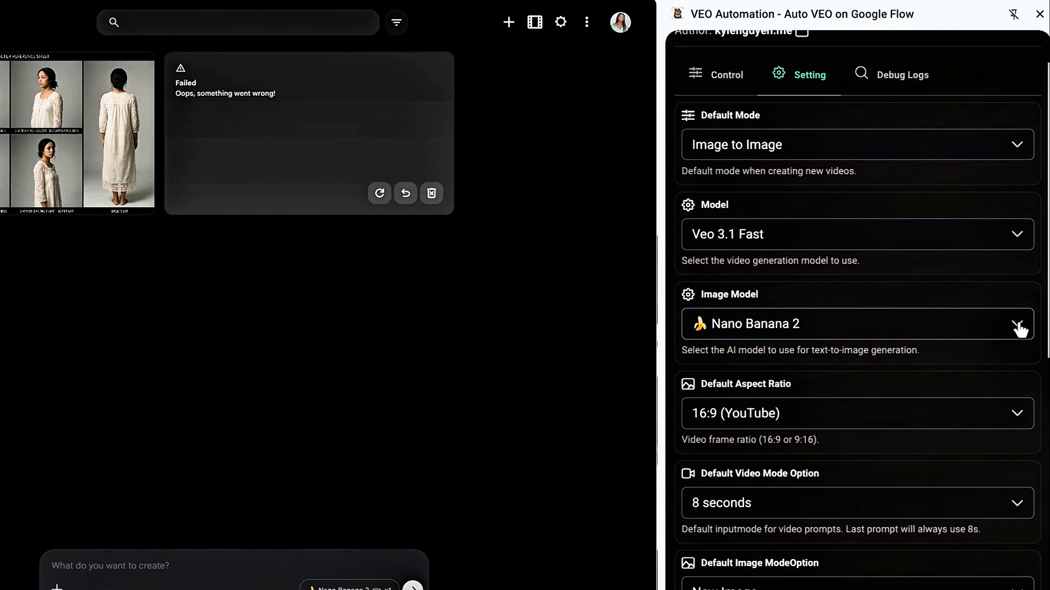
{"action": "left_click", "coordinate": [1017, 325]}
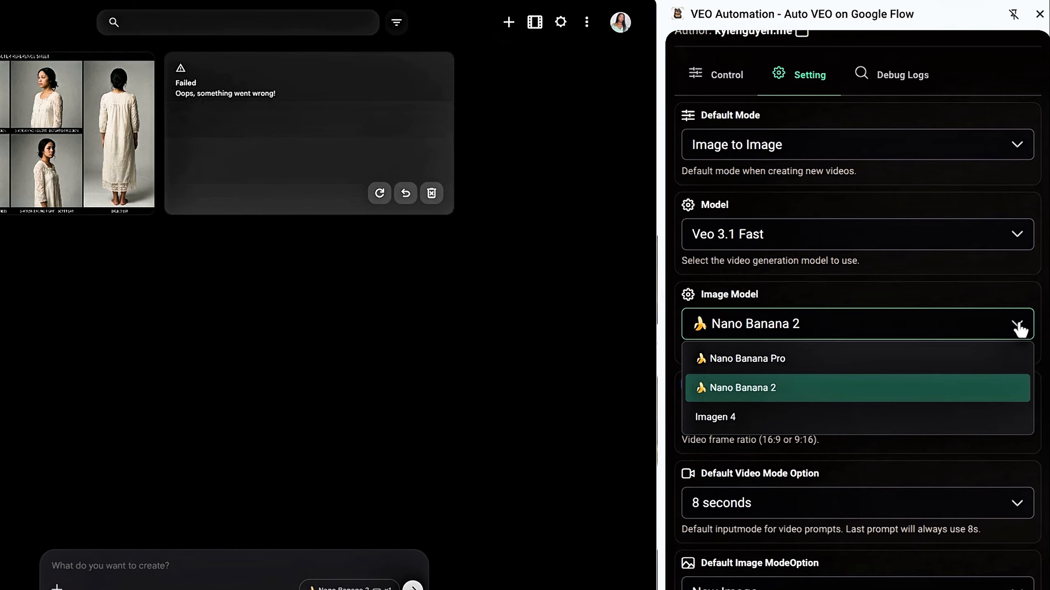
{"action": "left_click", "coordinate": [811, 399]}
{"action": "scroll", "coordinate": [853, 370], "scroll_direction": "down", "scroll_amount": 3}
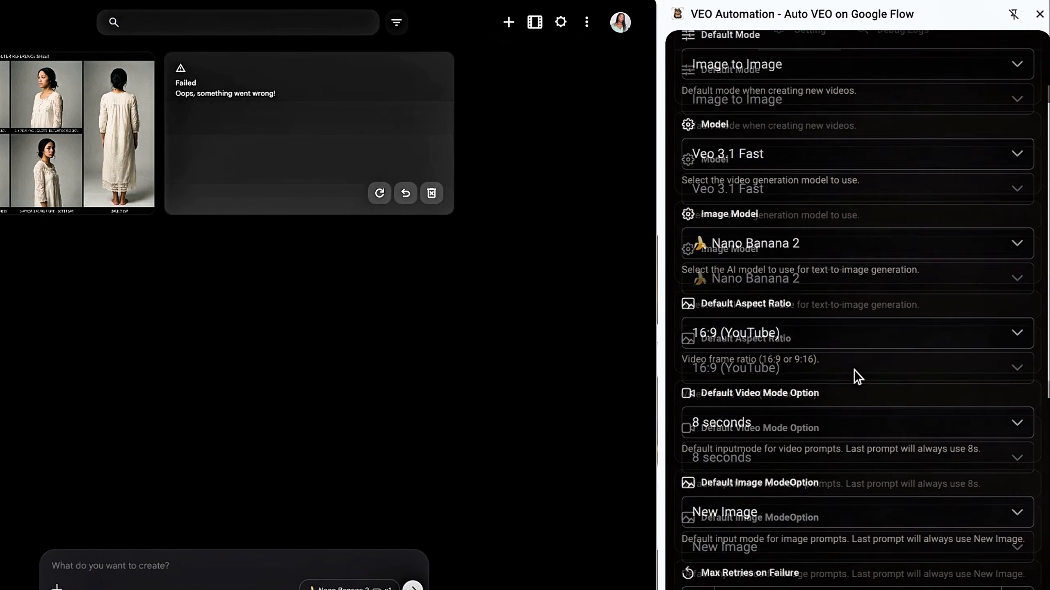
{"action": "left_click", "coordinate": [1017, 306]}
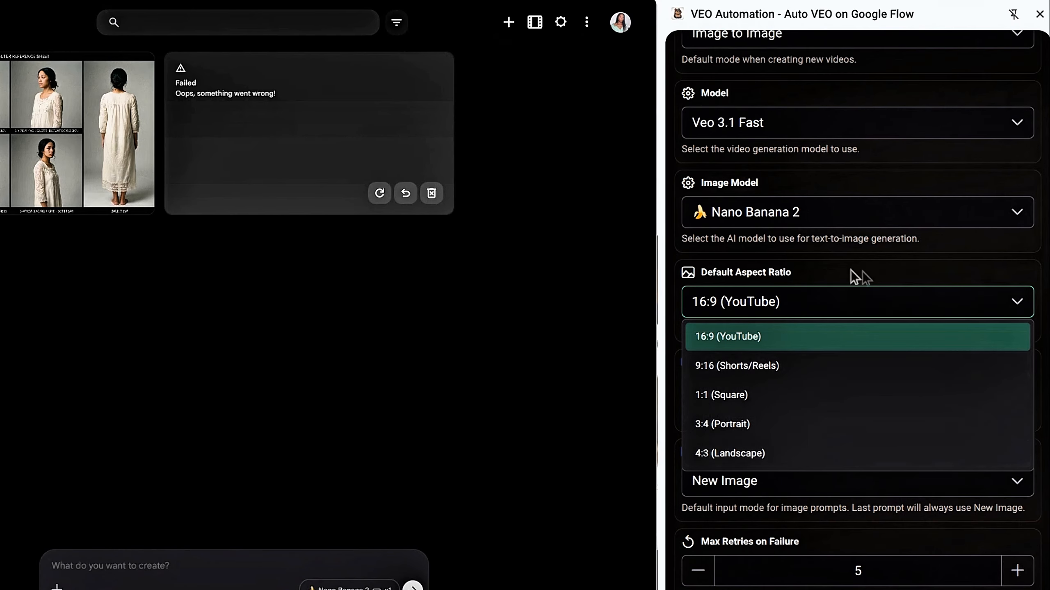
{"action": "left_click", "coordinate": [759, 346]}
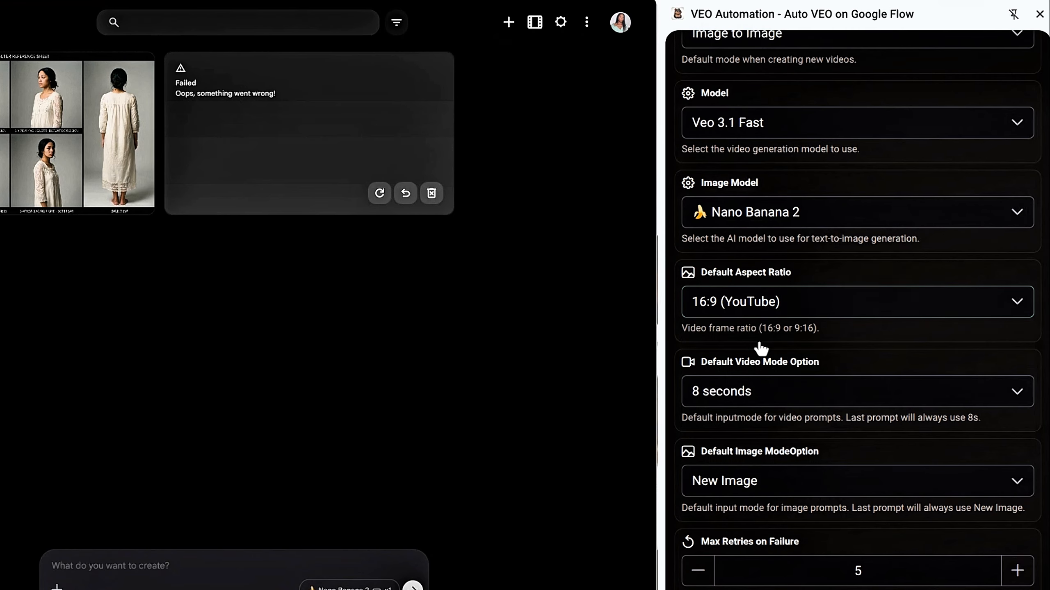
- Check the choices offered for the default video mode option
{"action": "scroll", "coordinate": [832, 318], "scroll_direction": "down", "scroll_amount": 2}
{"action": "scroll", "coordinate": [835, 319], "scroll_direction": "down", "scroll_amount": 2}
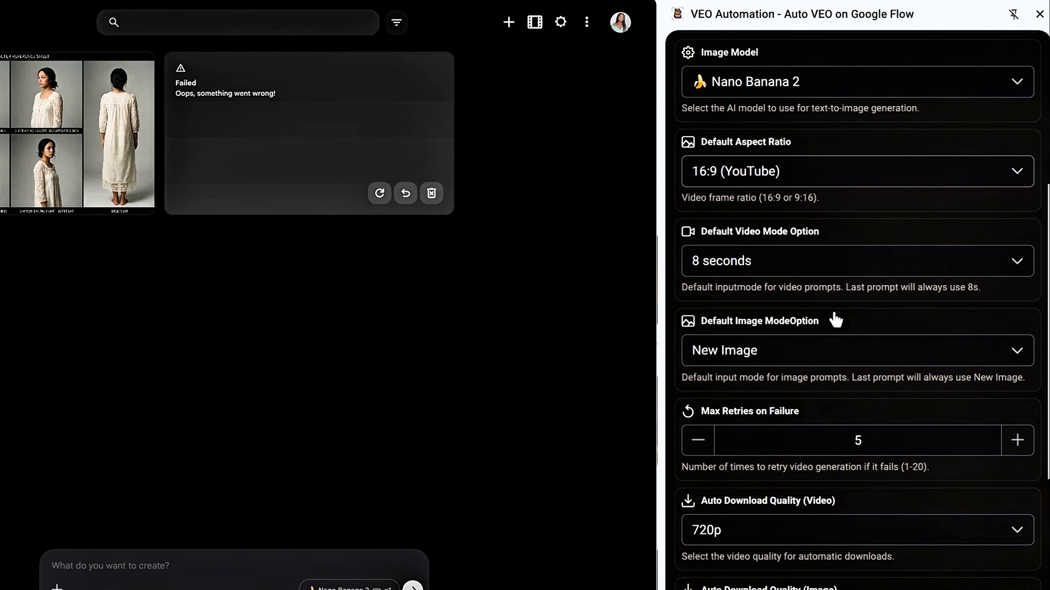
{"action": "left_click", "coordinate": [1021, 264]}
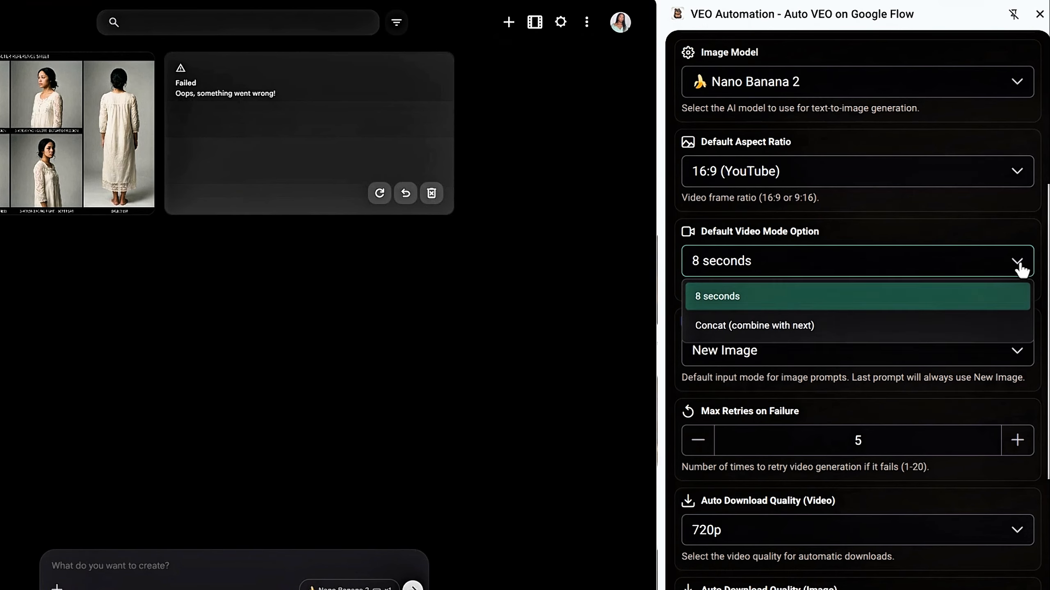
{"action": "left_click", "coordinate": [1020, 264]}
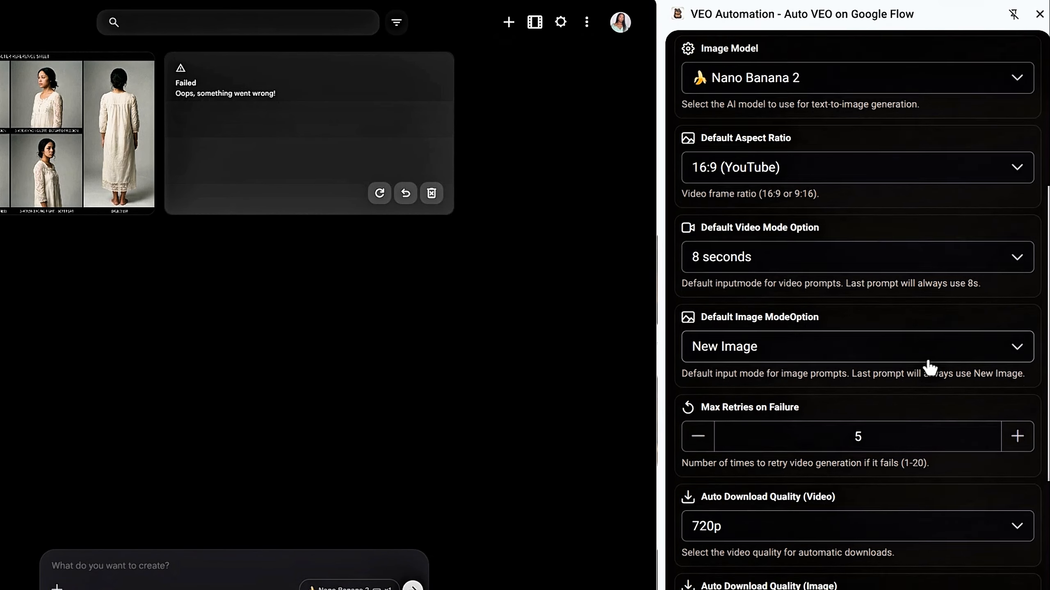
- Choose 720p as the automatic download quality for videos
{"action": "scroll", "coordinate": [930, 367], "scroll_direction": "down", "scroll_amount": 3}
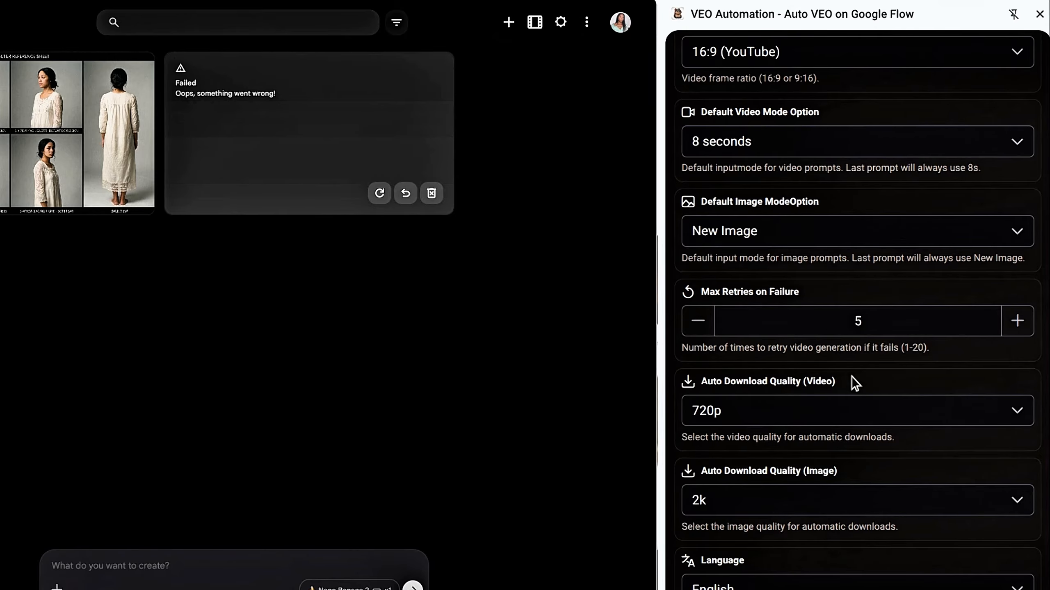
{"action": "scroll", "coordinate": [852, 378], "scroll_direction": "down", "scroll_amount": 1}
{"action": "scroll", "coordinate": [852, 377], "scroll_direction": "down", "scroll_amount": 2}
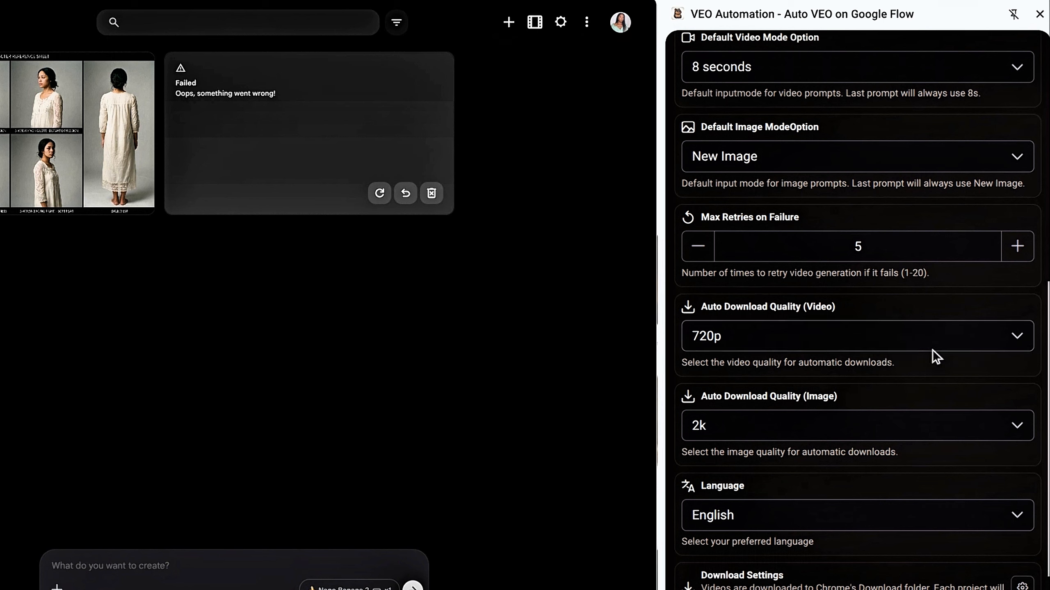
{"action": "left_click", "coordinate": [1015, 341]}
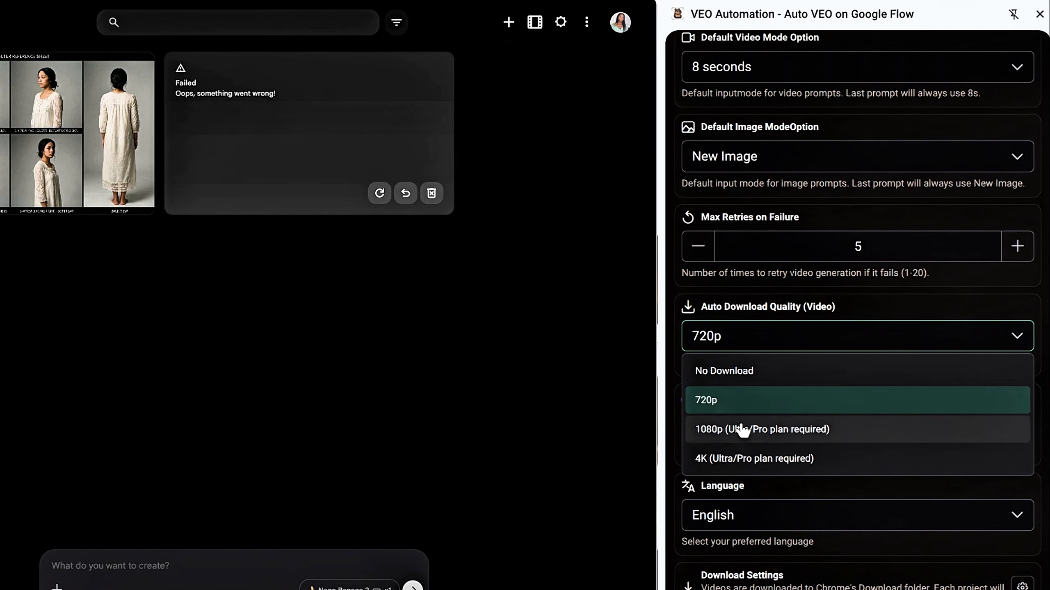
{"action": "left_click", "coordinate": [730, 408]}
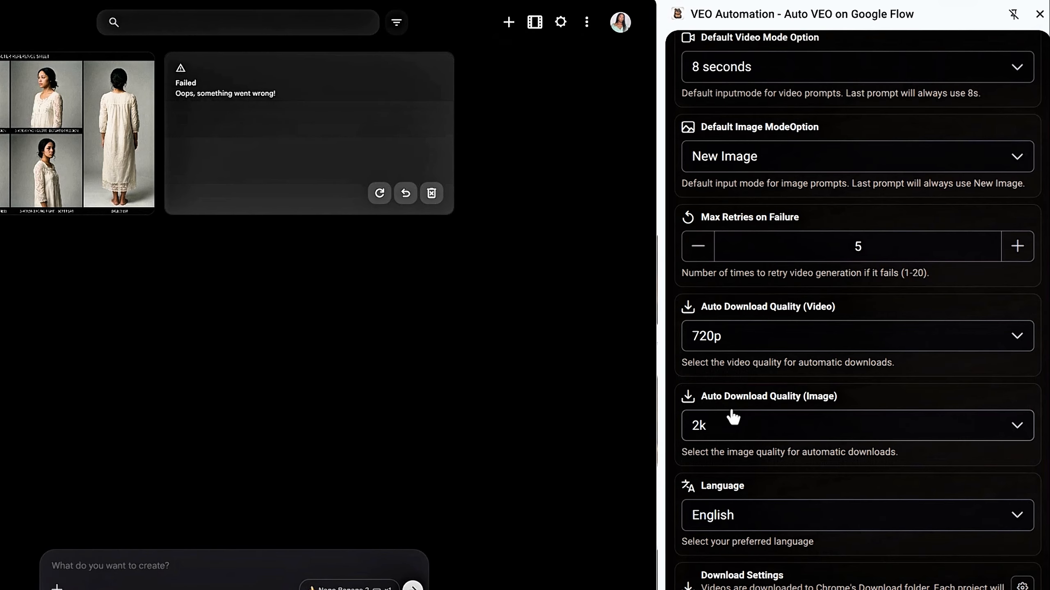
- Choose 2k as the automatic download quality for images and save the settings
{"action": "scroll", "coordinate": [990, 360], "scroll_direction": "down", "scroll_amount": 2}
{"action": "left_click", "coordinate": [993, 365]}
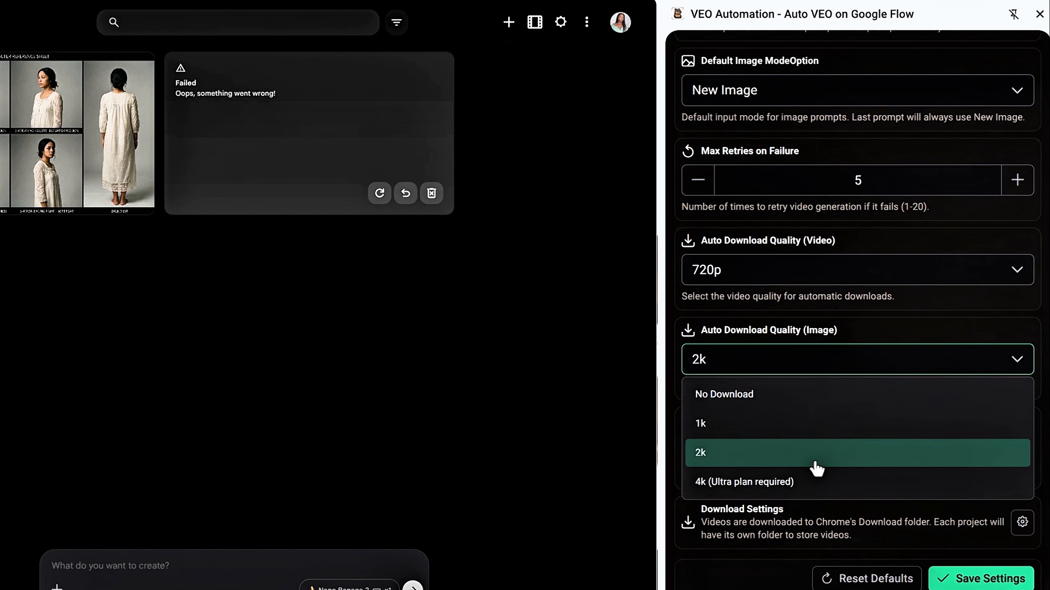
{"action": "left_click", "coordinate": [748, 457]}
{"action": "scroll", "coordinate": [909, 483], "scroll_direction": "down", "scroll_amount": 1}
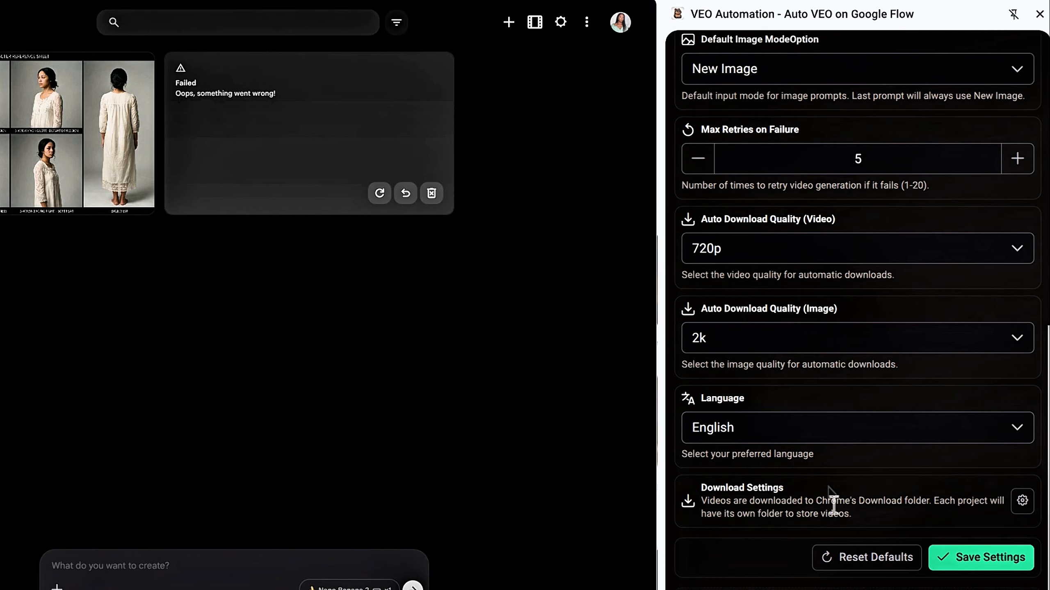
{"action": "left_click", "coordinate": [977, 569]}
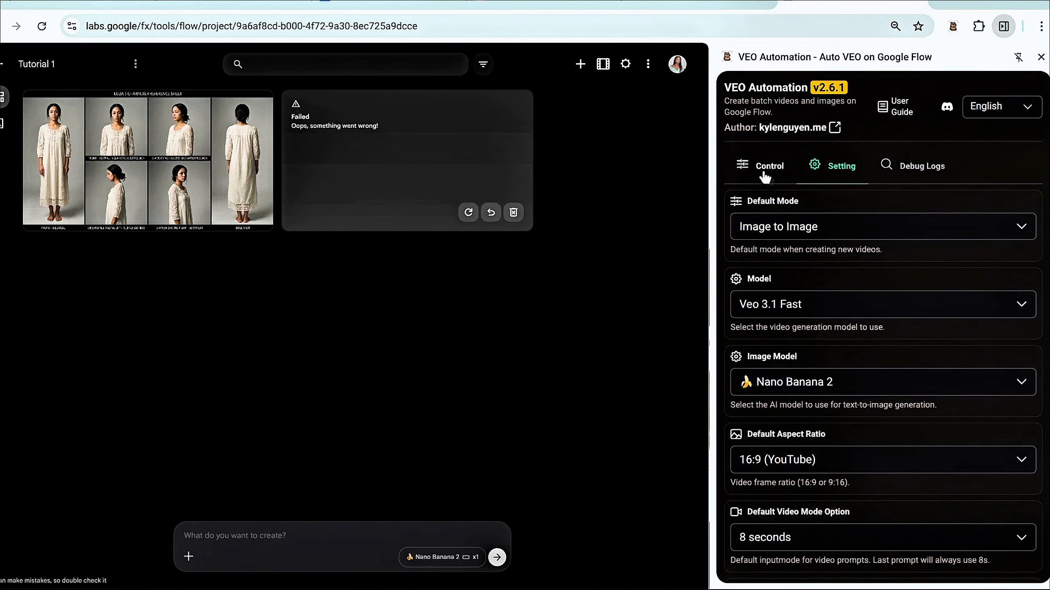
- Run the Image to Image batch of six scene prompts and agree to the upload rights notice
{"action": "left_click", "coordinate": [764, 177]}
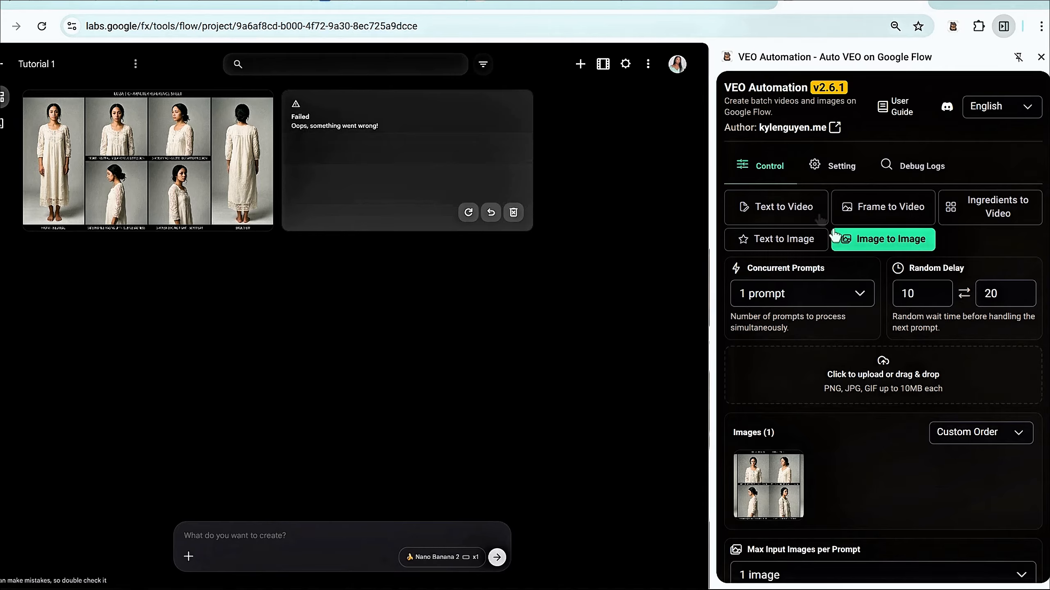
{"action": "scroll", "coordinate": [834, 235], "scroll_direction": "down", "scroll_amount": 15}
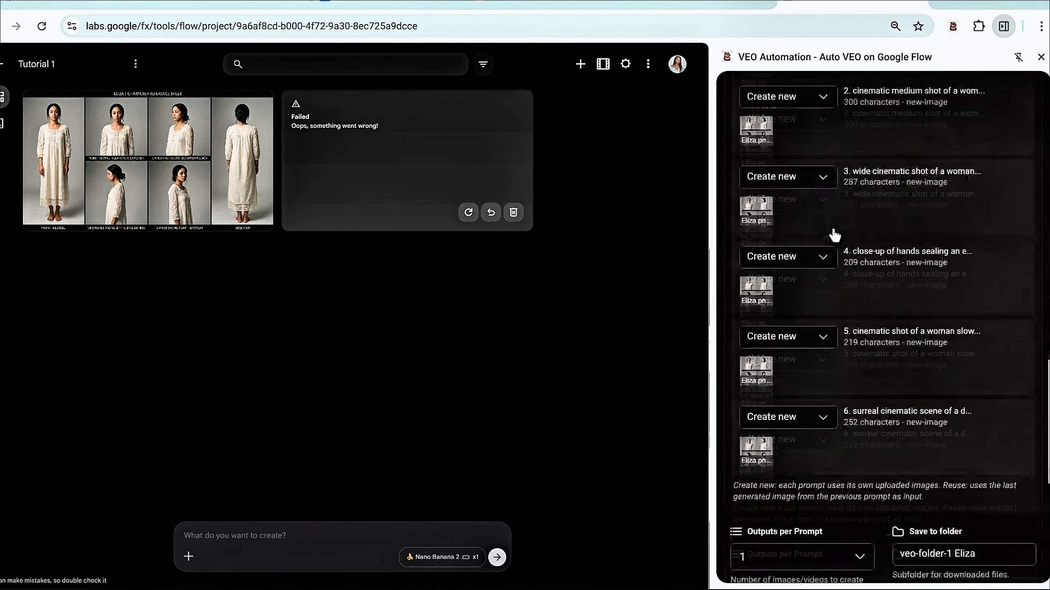
{"action": "scroll", "coordinate": [835, 235], "scroll_direction": "down", "scroll_amount": 10}
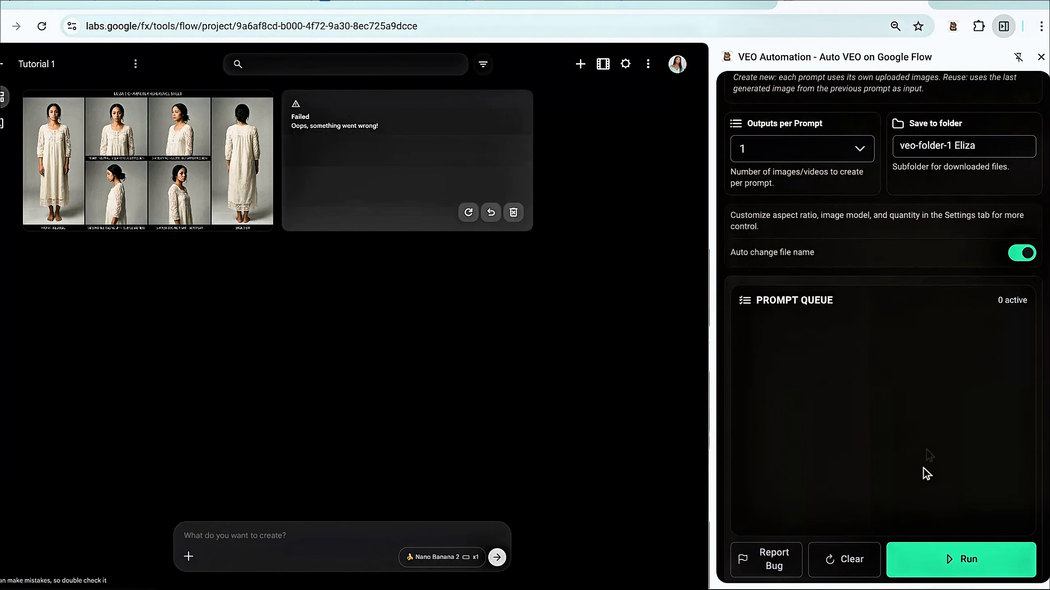
{"action": "left_click", "coordinate": [954, 562]}
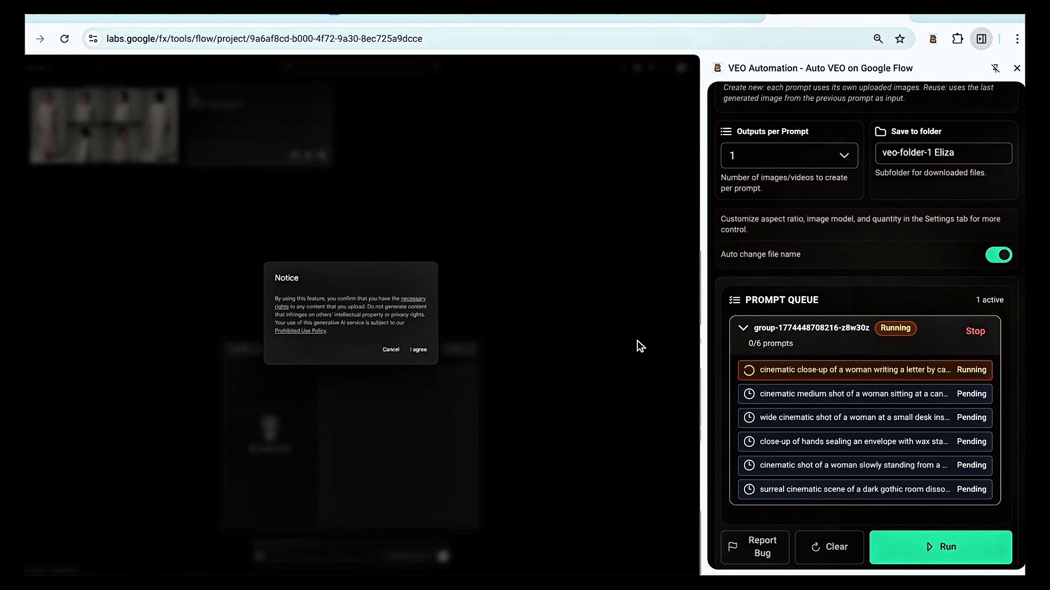
{"action": "left_click", "coordinate": [418, 350]}
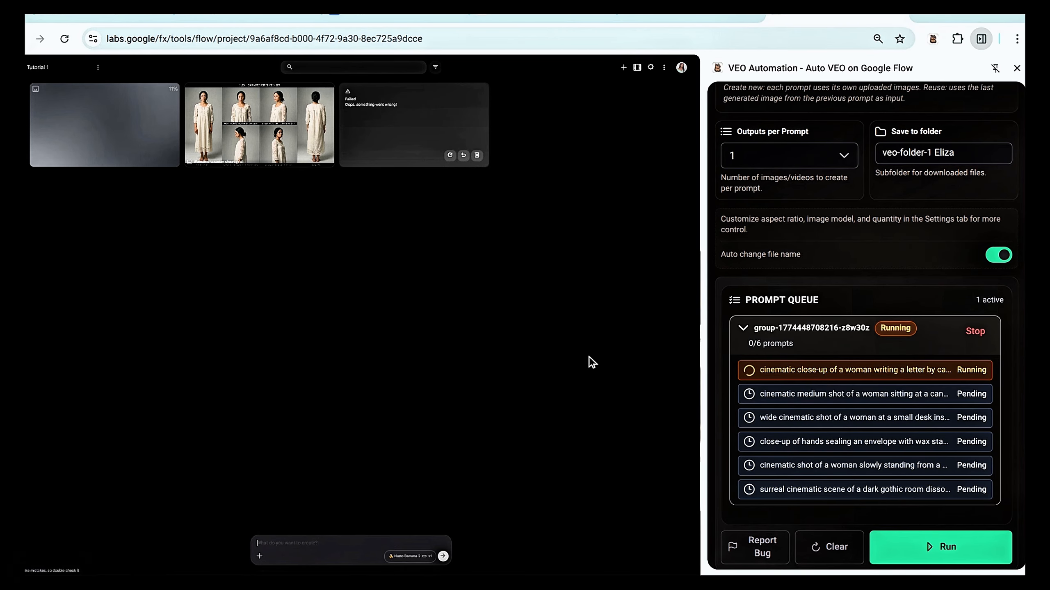